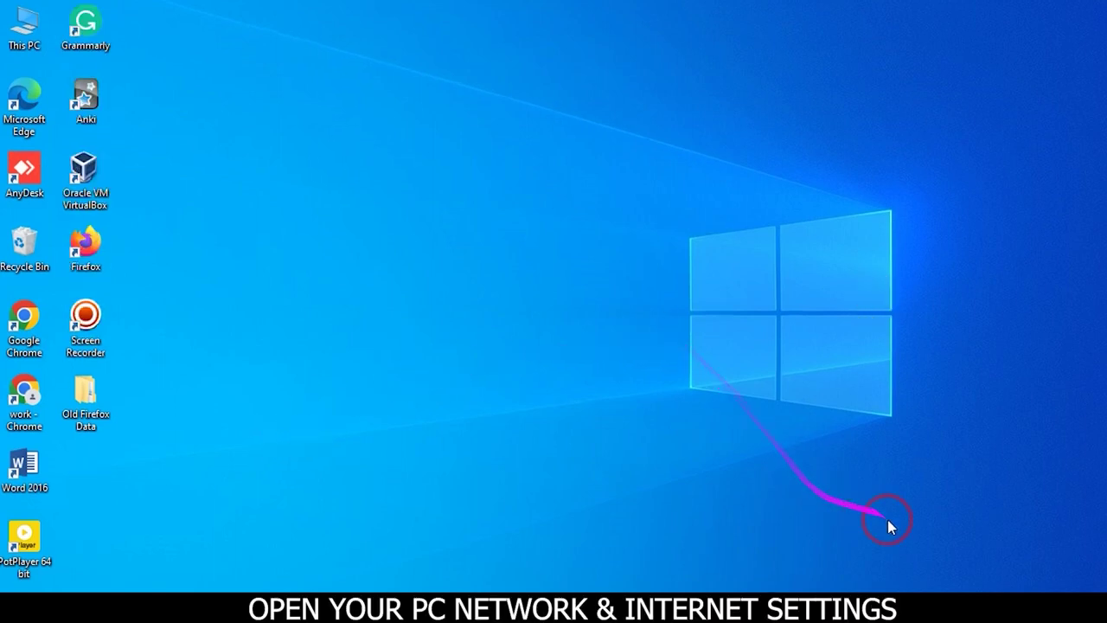
Go from Network & Internet settings to the Ethernet adapter's IPv4 properties.
{"action": "left_click", "coordinate": [962, 585]}
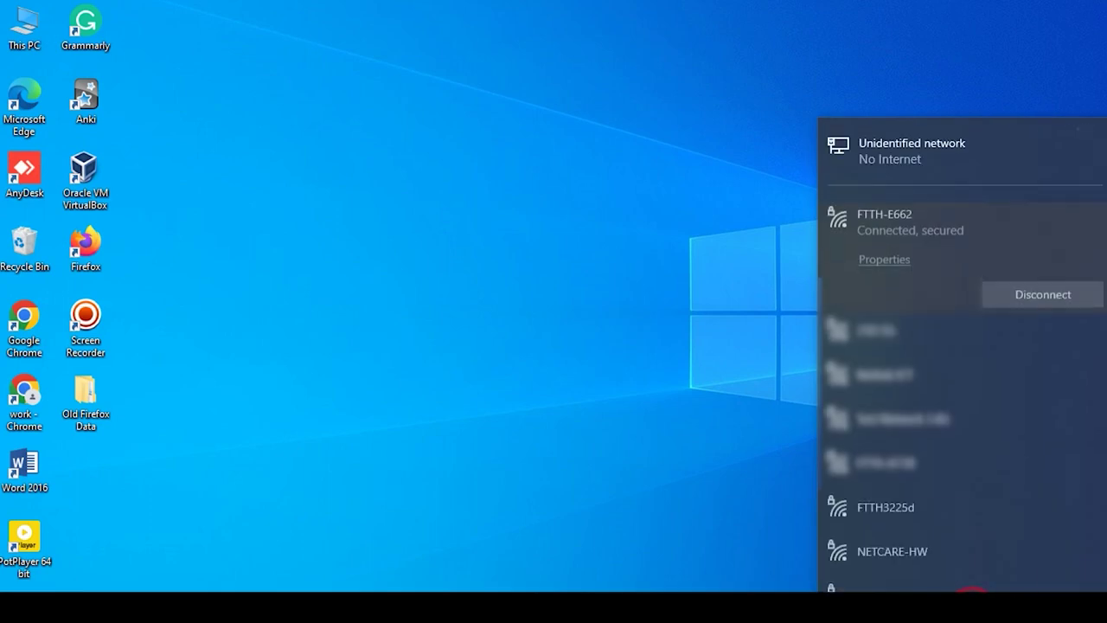
{"action": "left_click", "coordinate": [899, 508]}
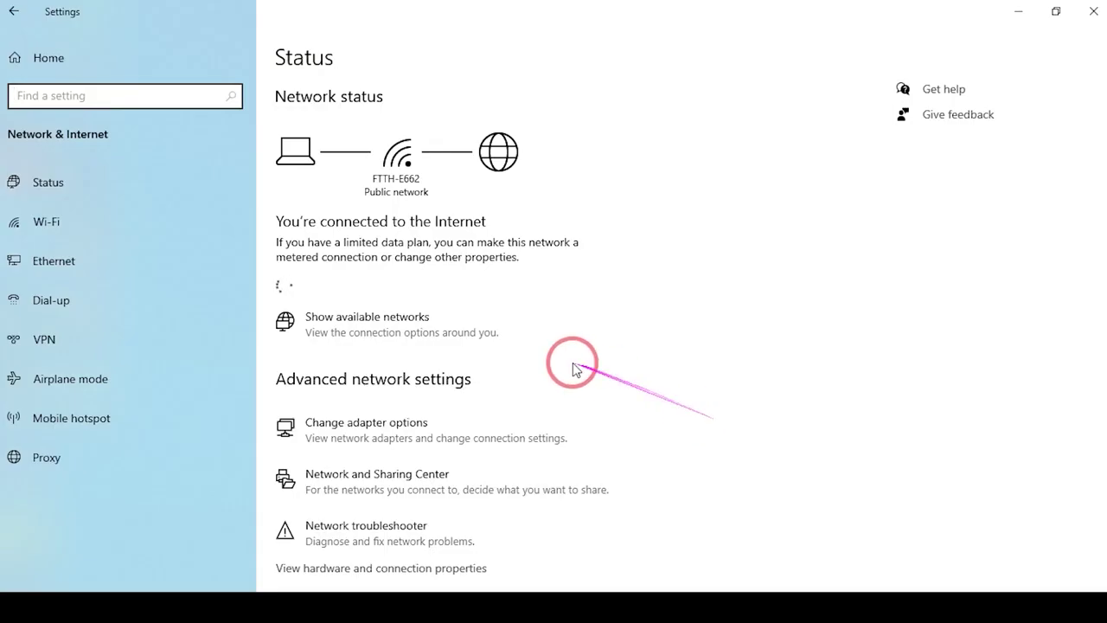
{"action": "left_click", "coordinate": [361, 424]}
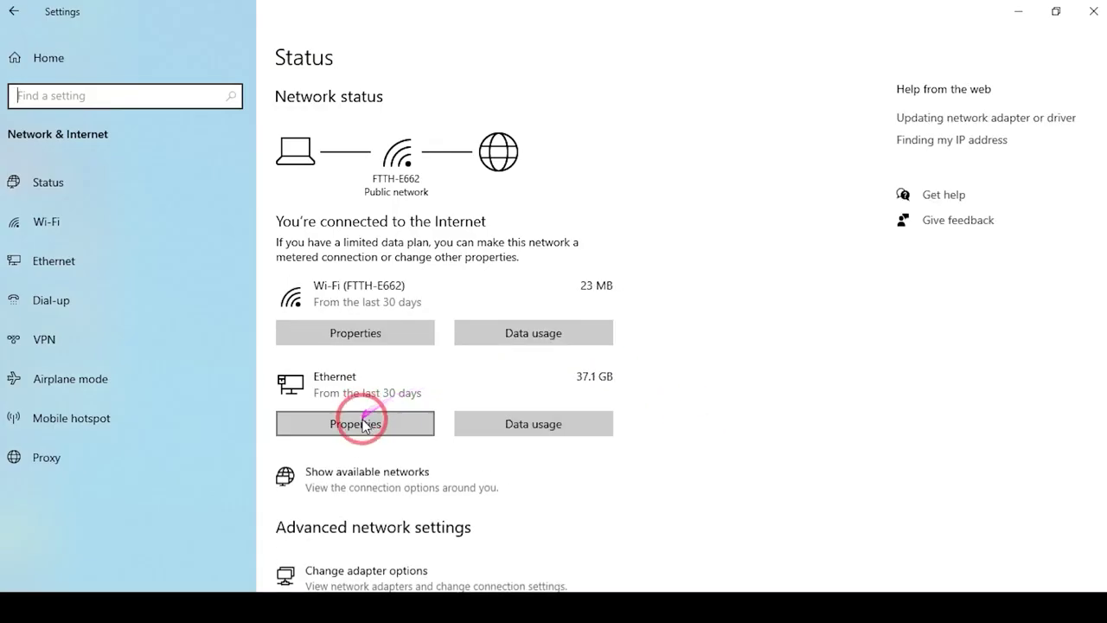
{"action": "scroll", "coordinate": [303, 450], "scroll_direction": "down", "scroll_amount": 3}
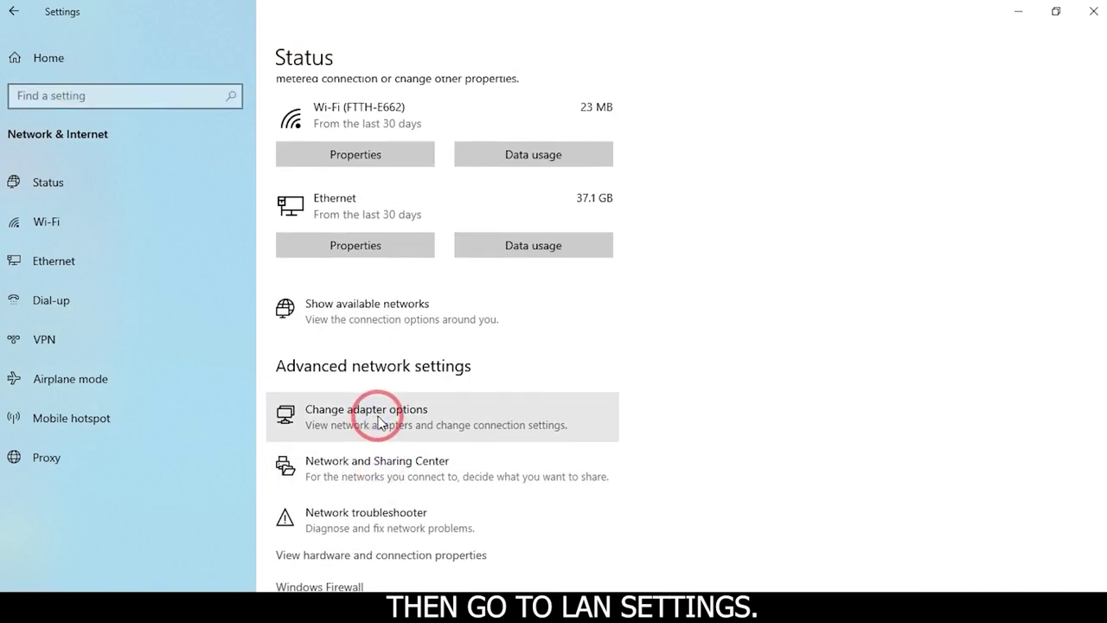
{"action": "left_click", "coordinate": [378, 422]}
{"action": "double_click", "coordinate": [112, 178]}
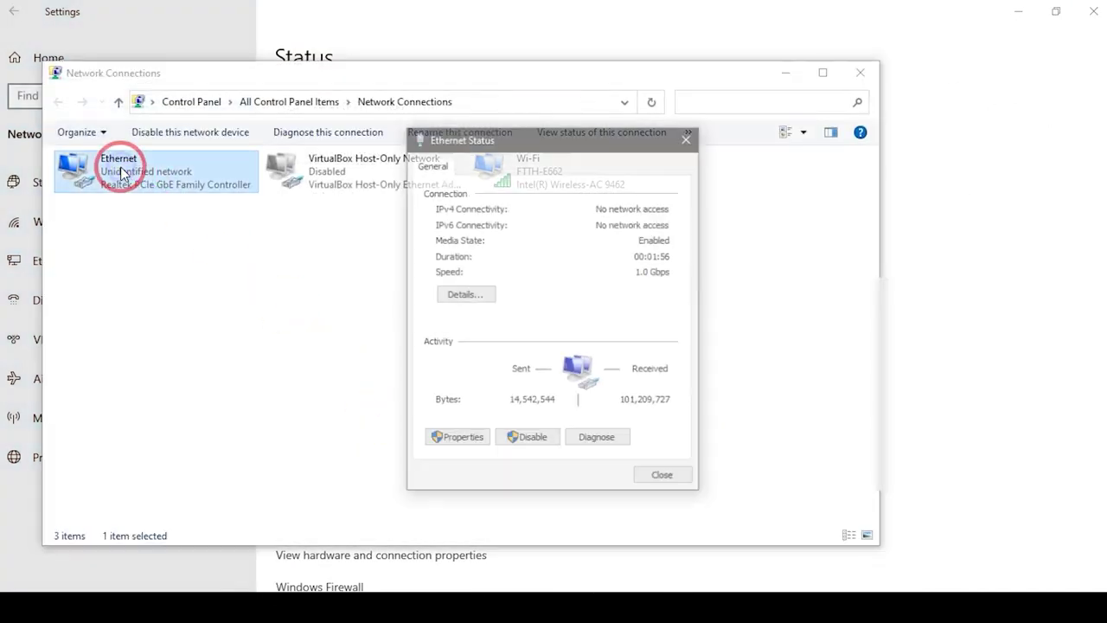
{"action": "left_click", "coordinate": [463, 442]}
{"action": "left_click", "coordinate": [564, 342]}
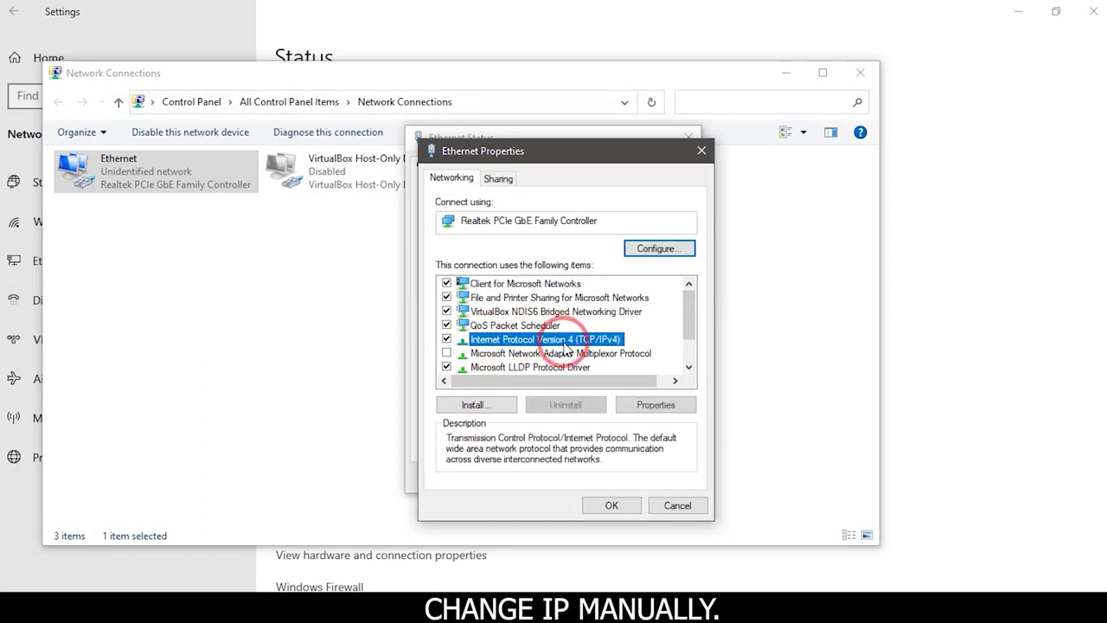
{"action": "left_click", "coordinate": [656, 404]}
Enter a manual IPv4 address, save it, and close the Ethernet and network windows.
{"action": "left_click", "coordinate": [476, 331]}
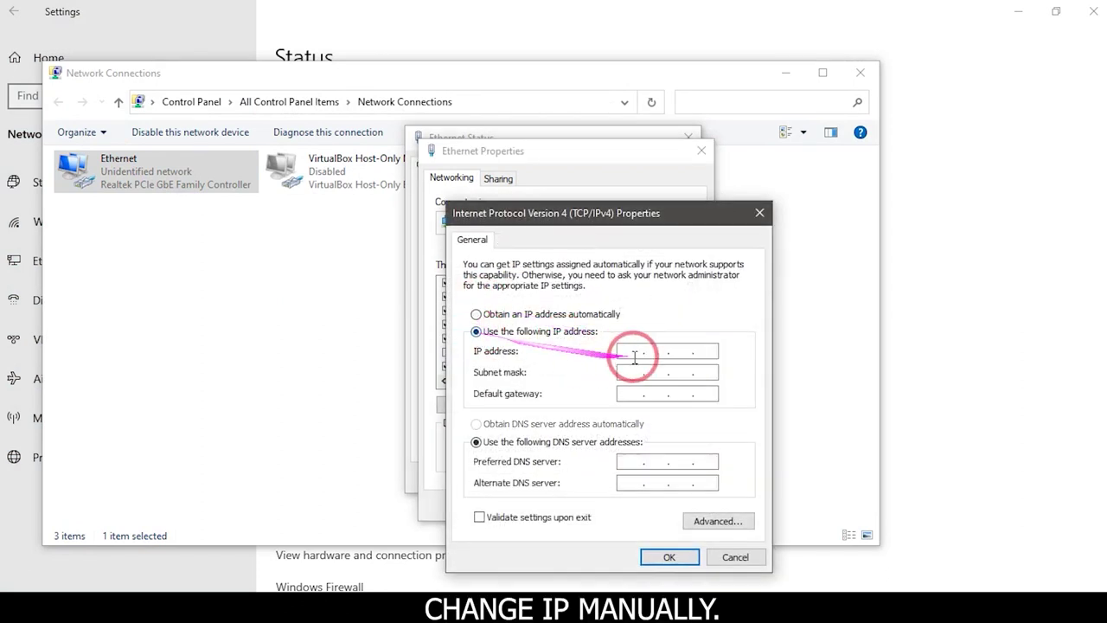
{"action": "left_click", "coordinate": [635, 355]}
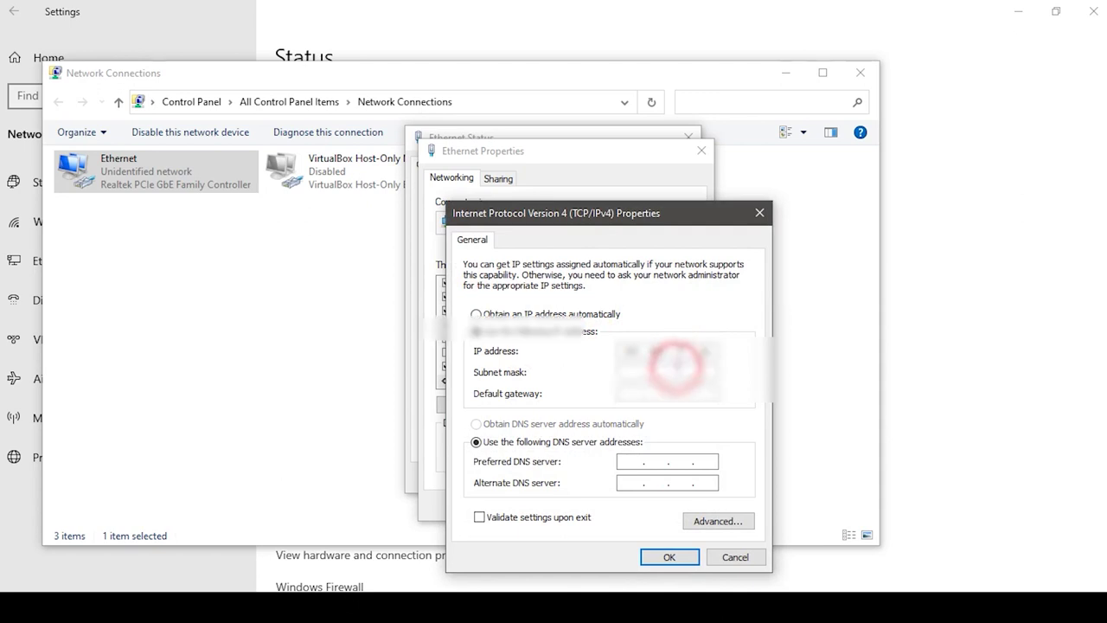
{"action": "left_click", "coordinate": [671, 557]}
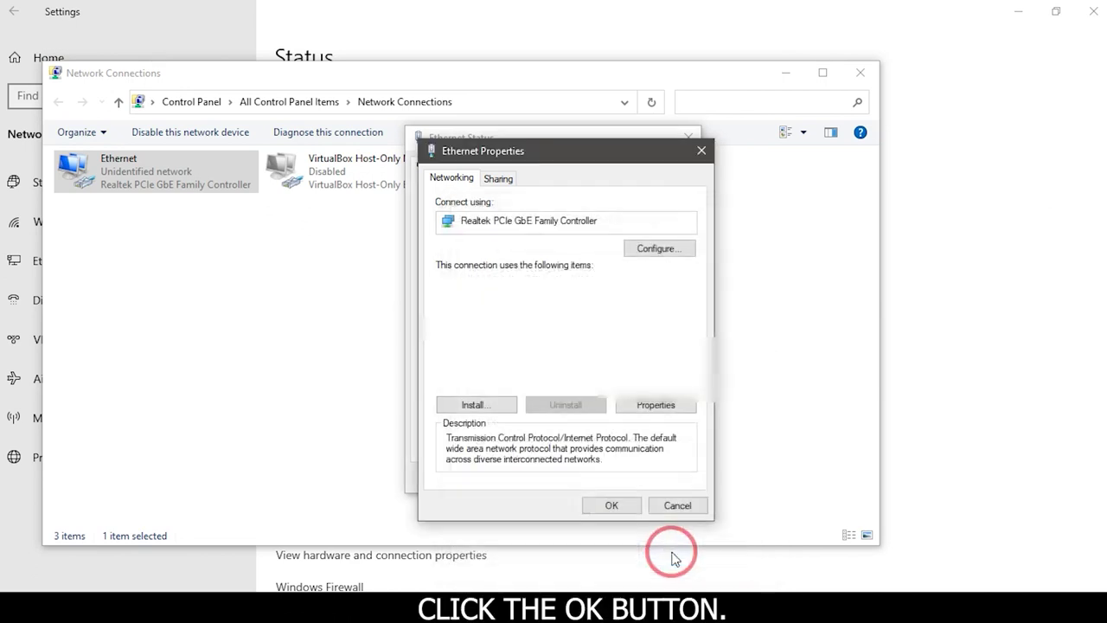
{"action": "left_click", "coordinate": [701, 151]}
{"action": "left_click", "coordinate": [662, 475]}
{"action": "left_click", "coordinate": [785, 73]}
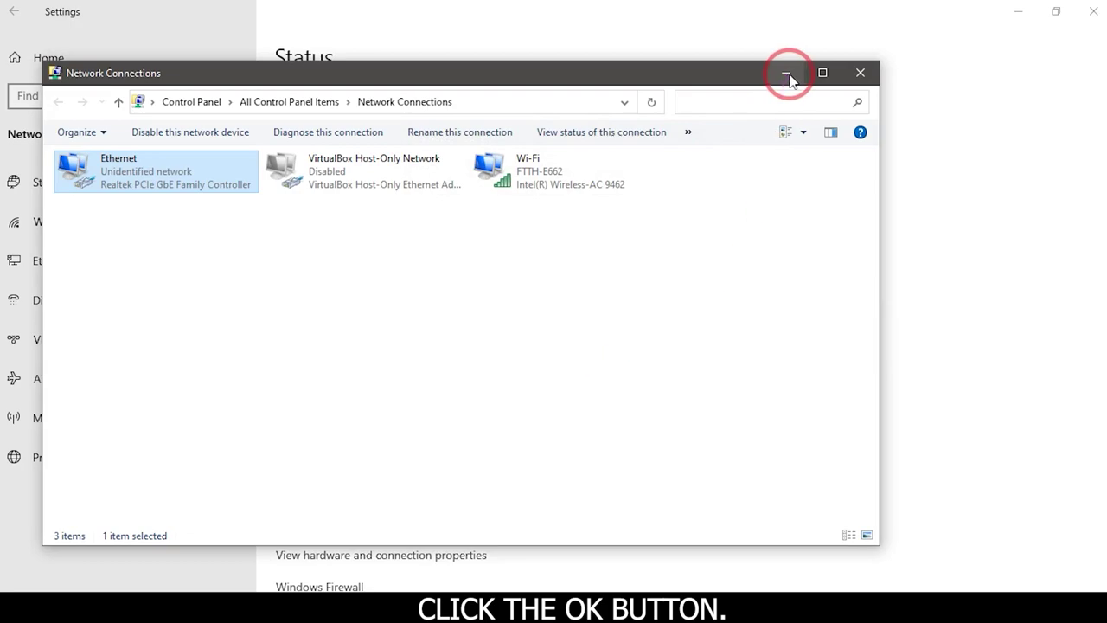
Launch the work Chrome profile from the desktop and enter 192.168.8.200 as the address.
{"action": "left_click", "coordinate": [993, 16]}
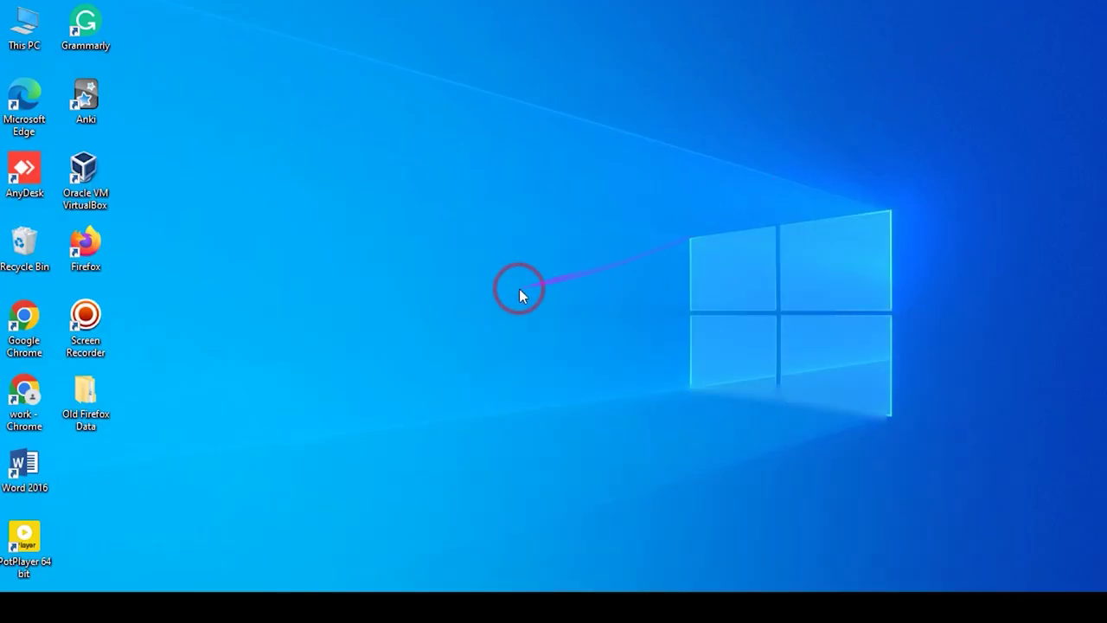
{"action": "double_click", "coordinate": [30, 394]}
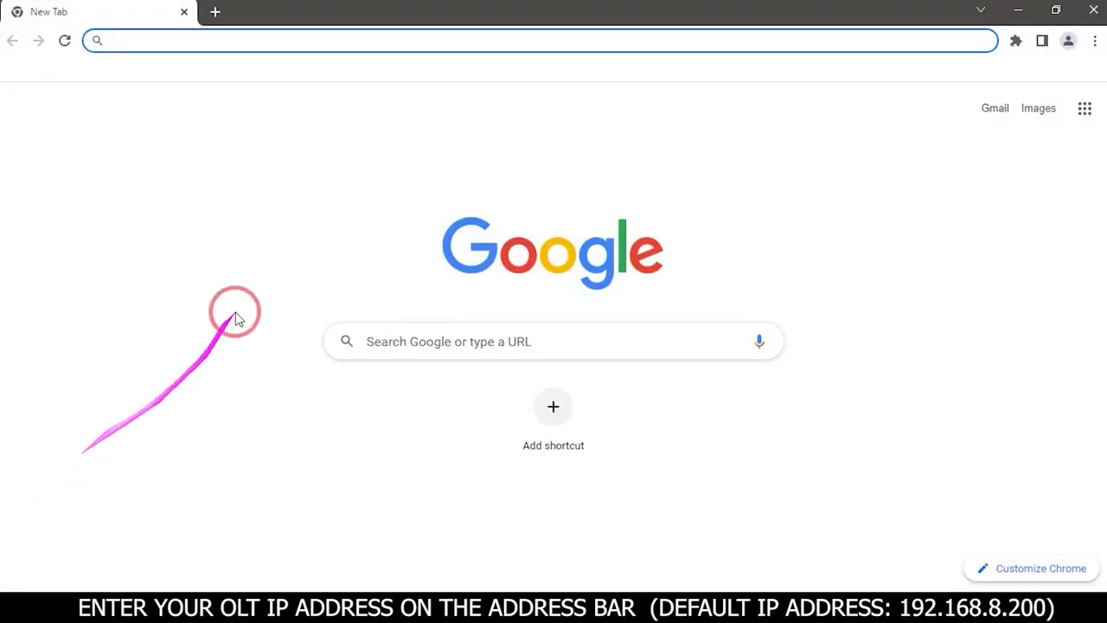
{"action": "type", "text": "19"}
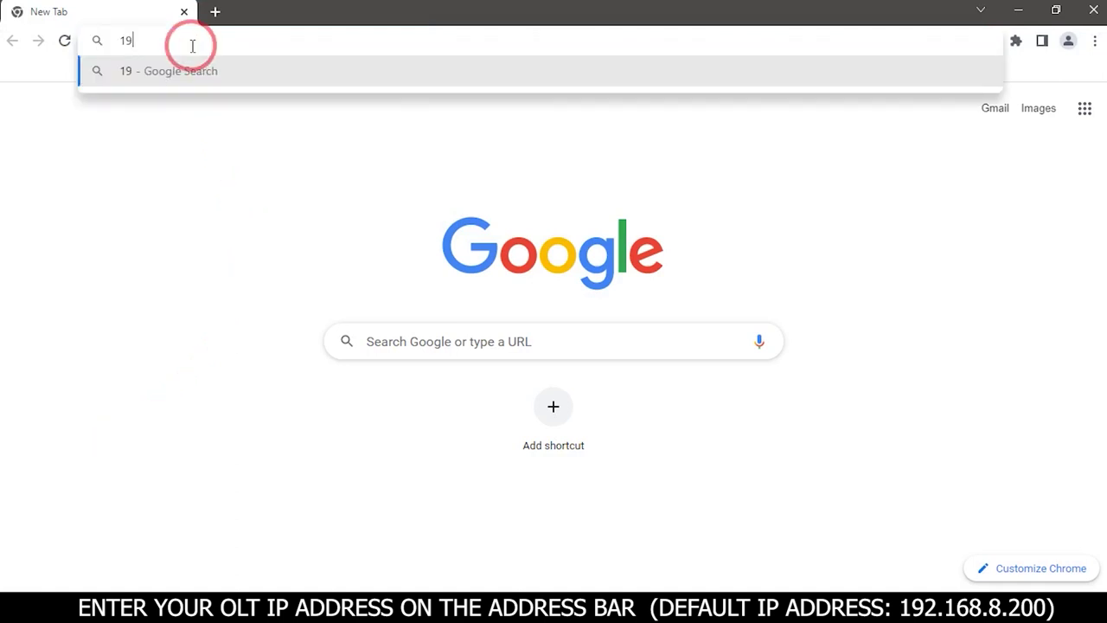
{"action": "type", "text": "2.168"}
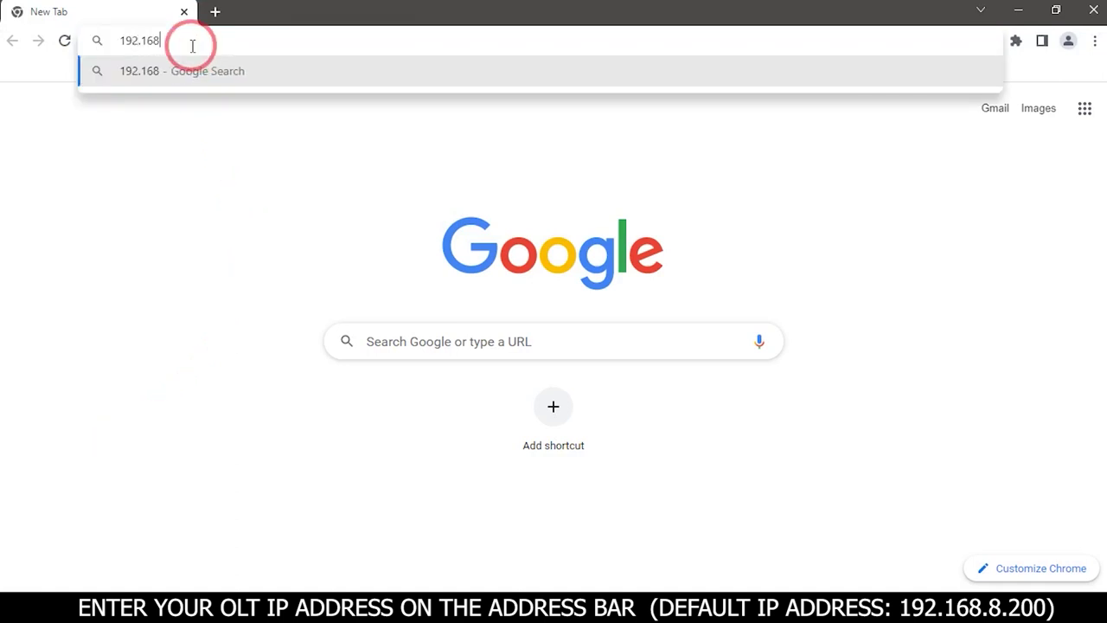
{"action": "type", "text": "."}
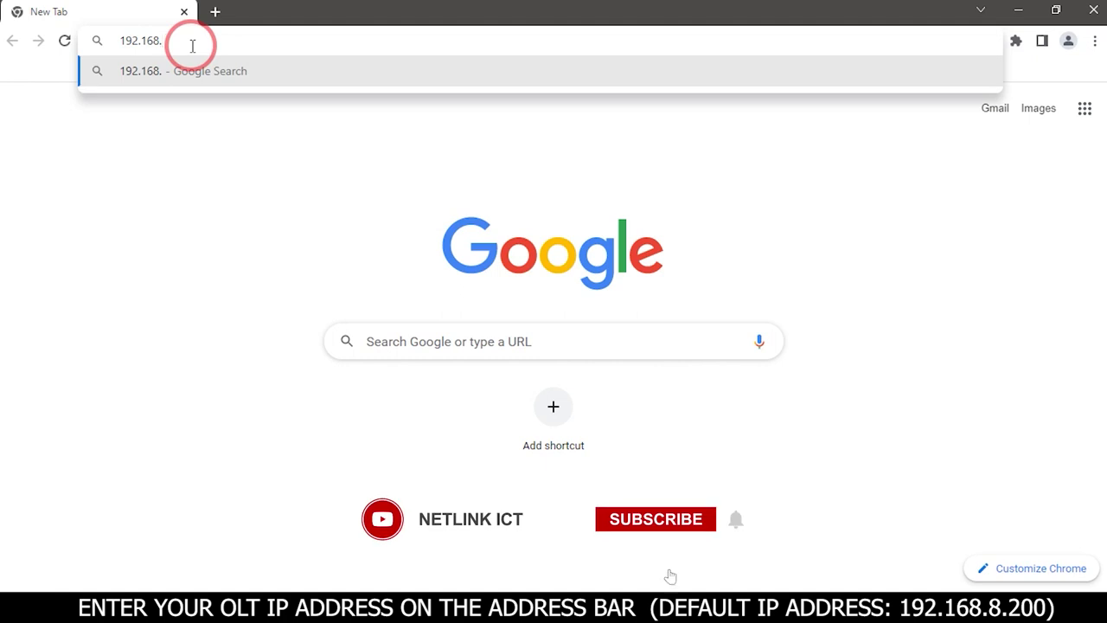
{"action": "type", "text": "8."}
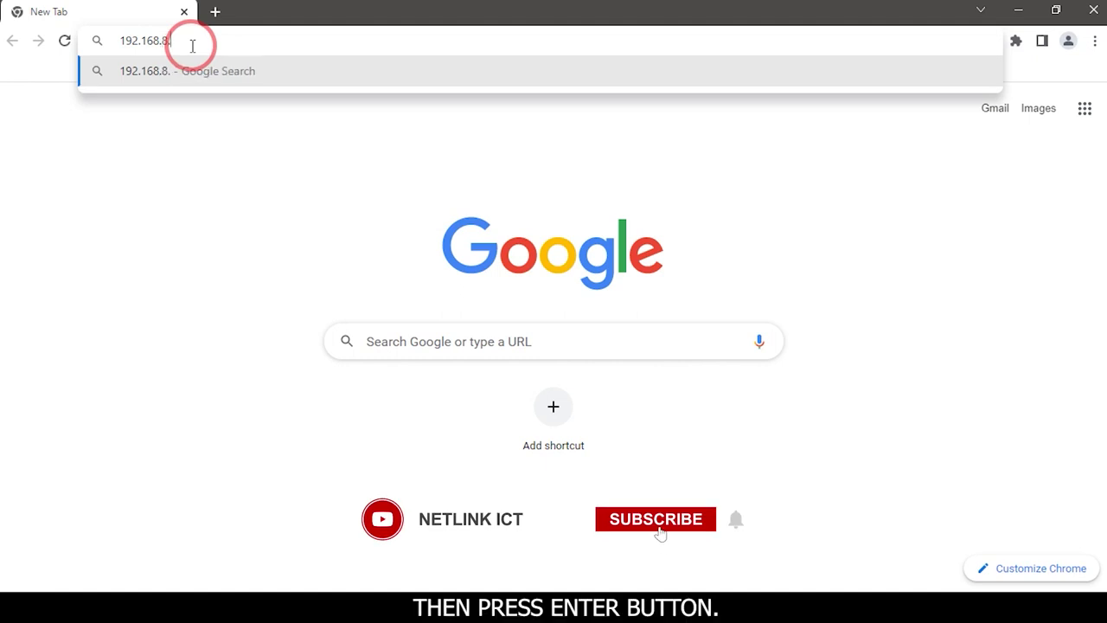
{"action": "type", "text": "200/action/login.html"}
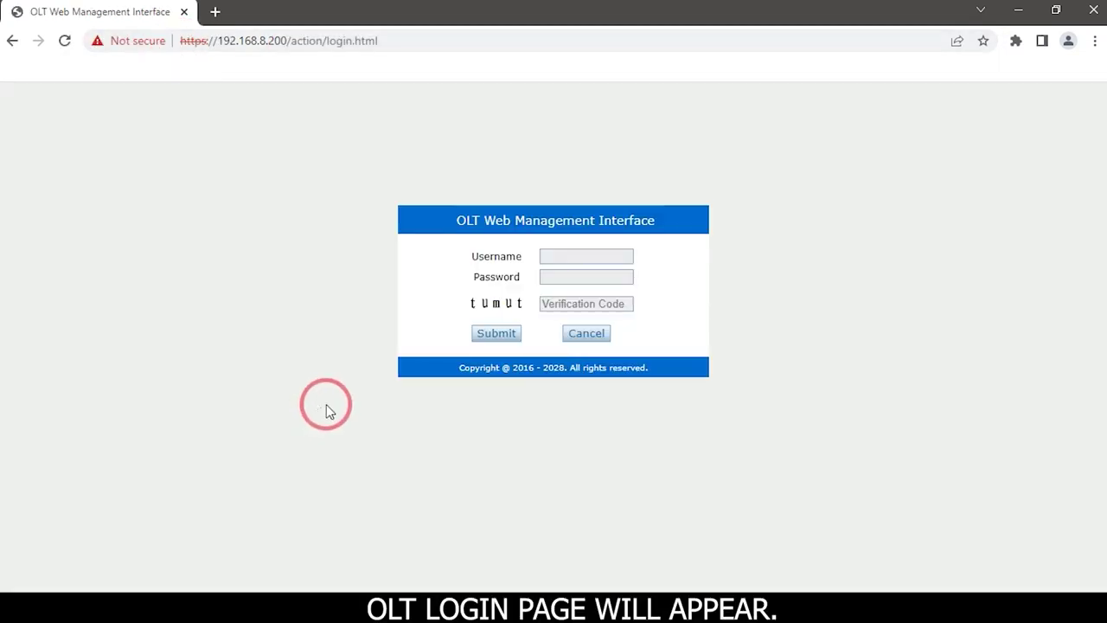
{"action": "left_click", "coordinate": [584, 257]}
{"action": "type", "text": "admin"}
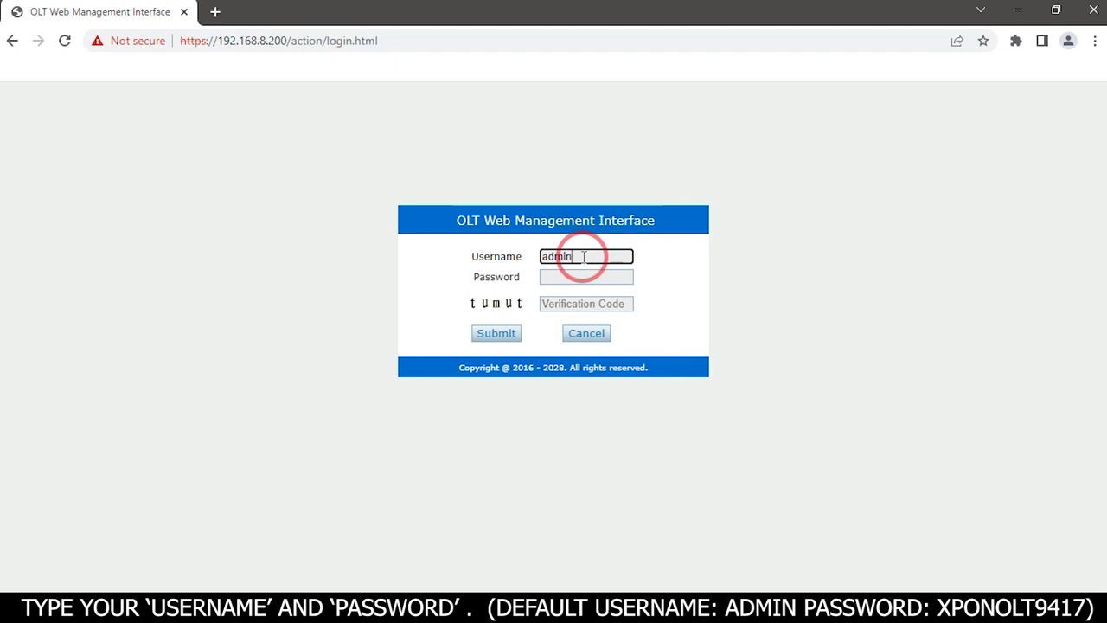
{"action": "left_click", "coordinate": [572, 276]}
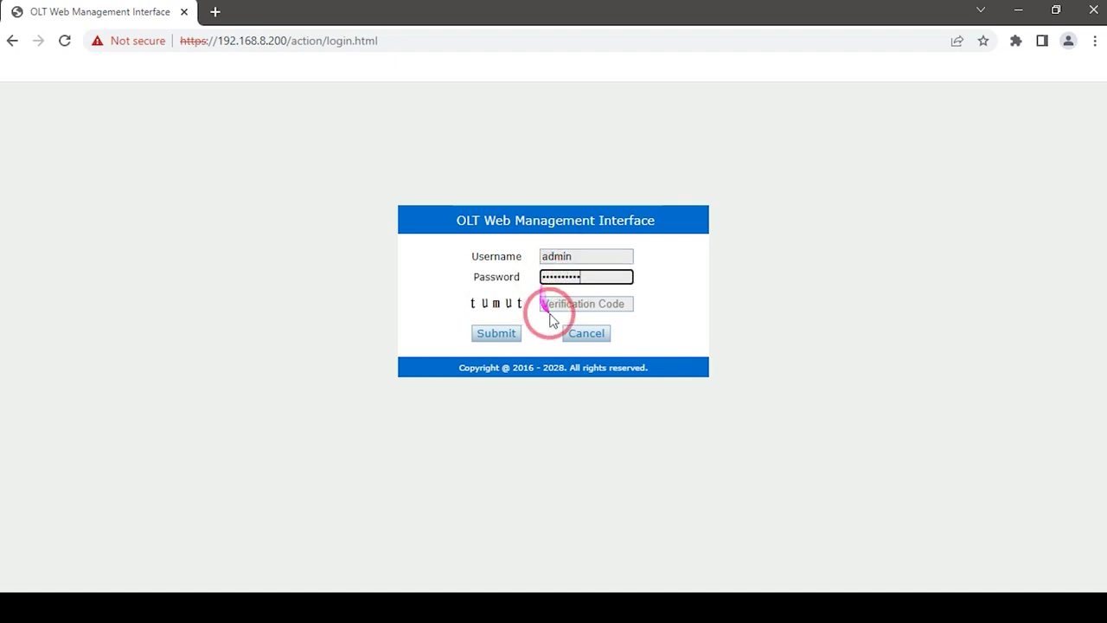
{"action": "left_click", "coordinate": [552, 305]}
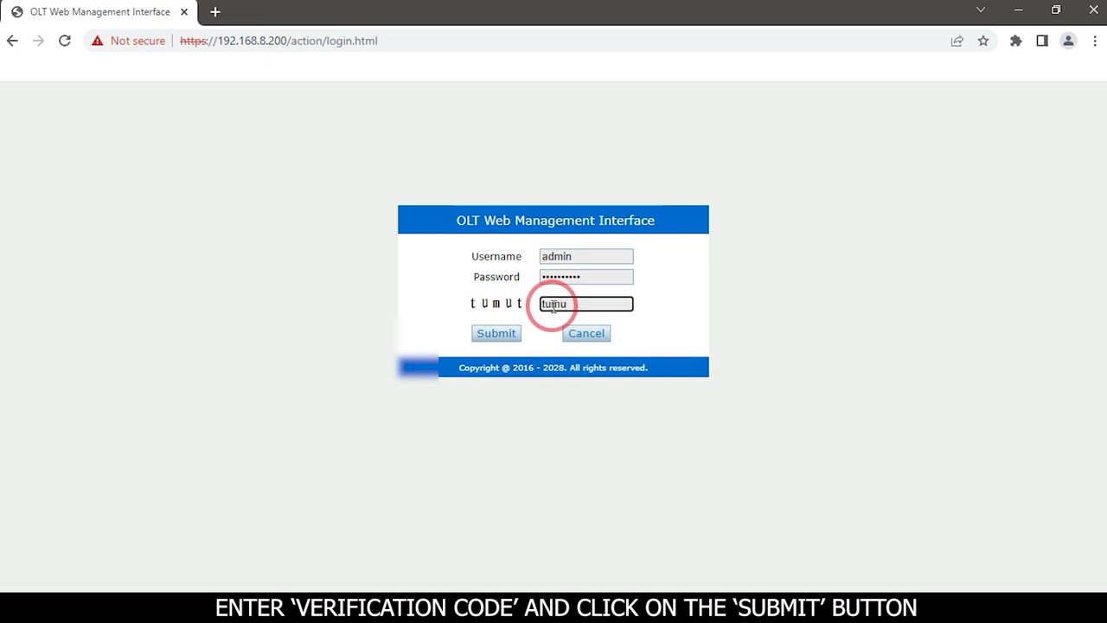
{"action": "left_click", "coordinate": [498, 333]}
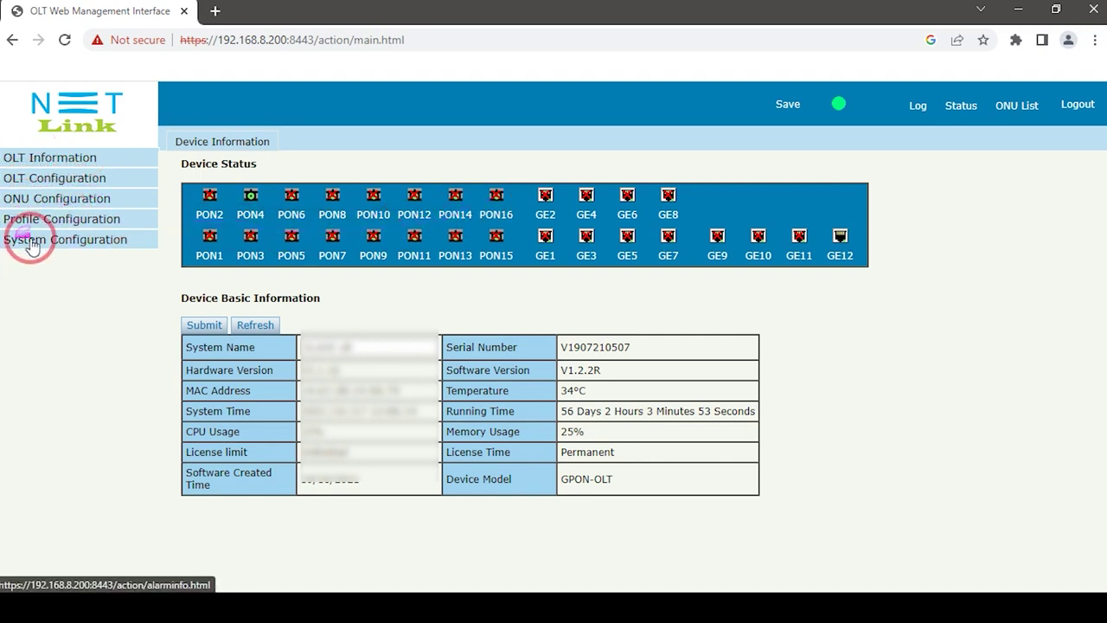
Edit the gateway and IP address on System Configuration > AUX IP and submit.
{"action": "left_click", "coordinate": [69, 247]}
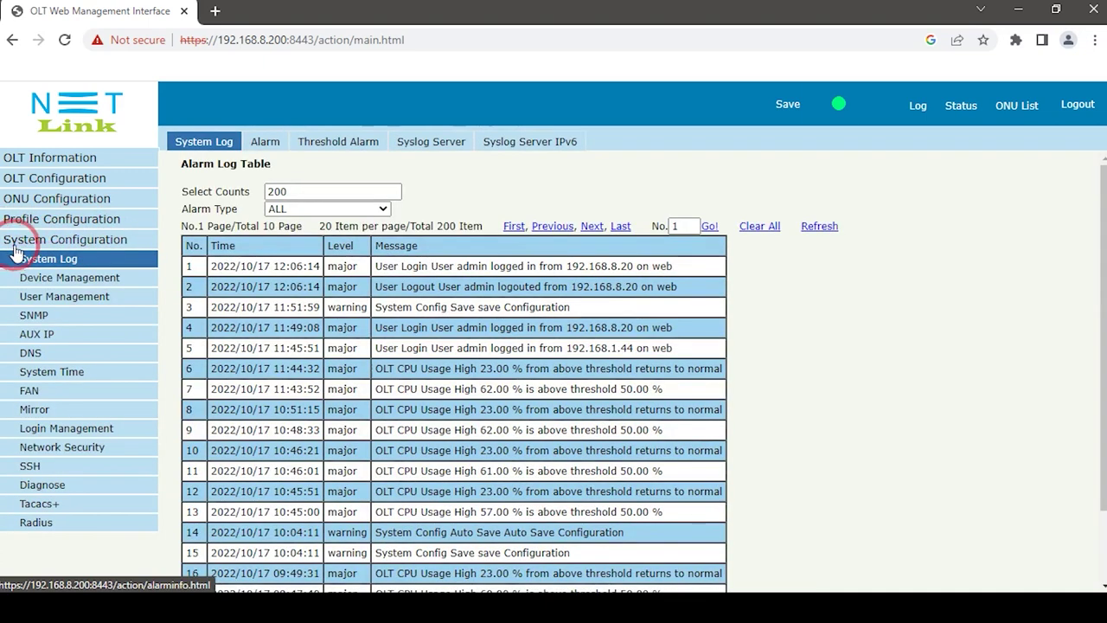
{"action": "left_click", "coordinate": [39, 333]}
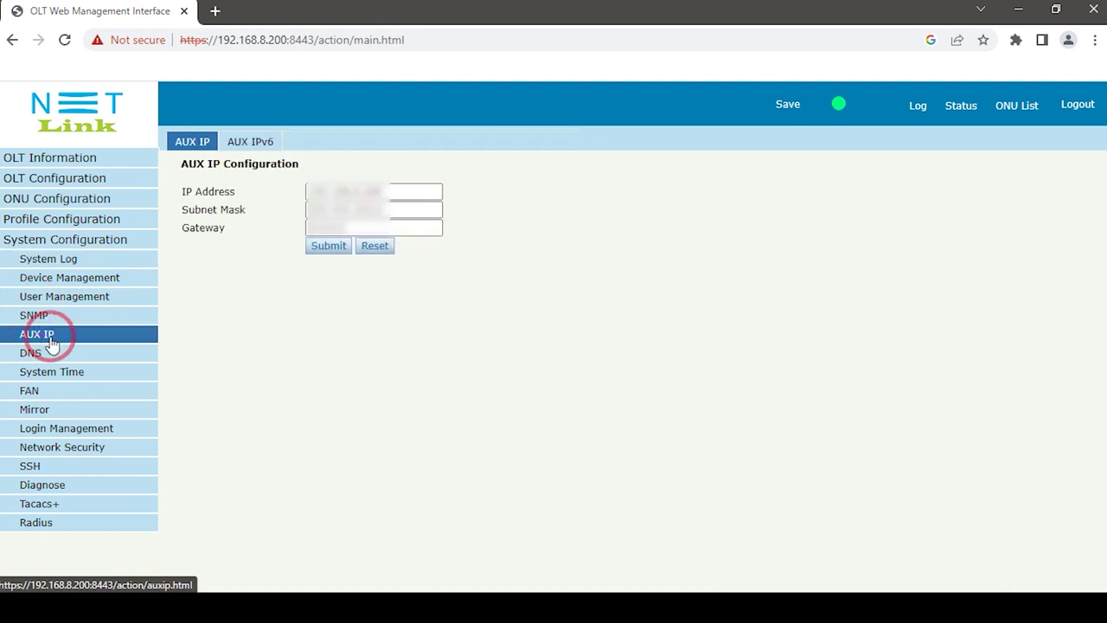
{"action": "left_click", "coordinate": [342, 227]}
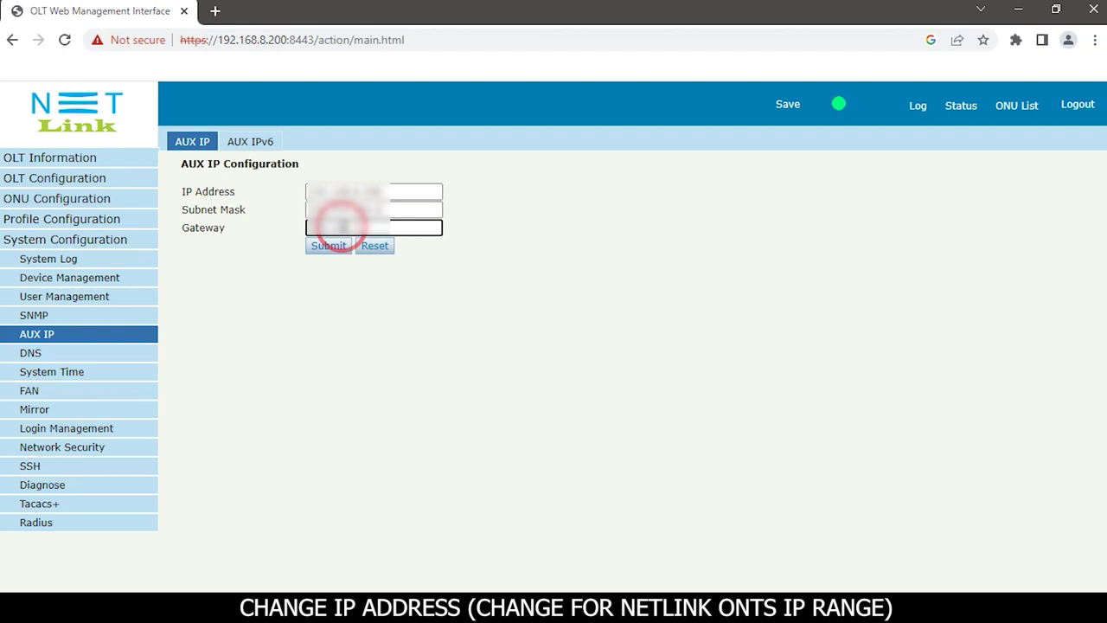
{"action": "left_click", "coordinate": [358, 191]}
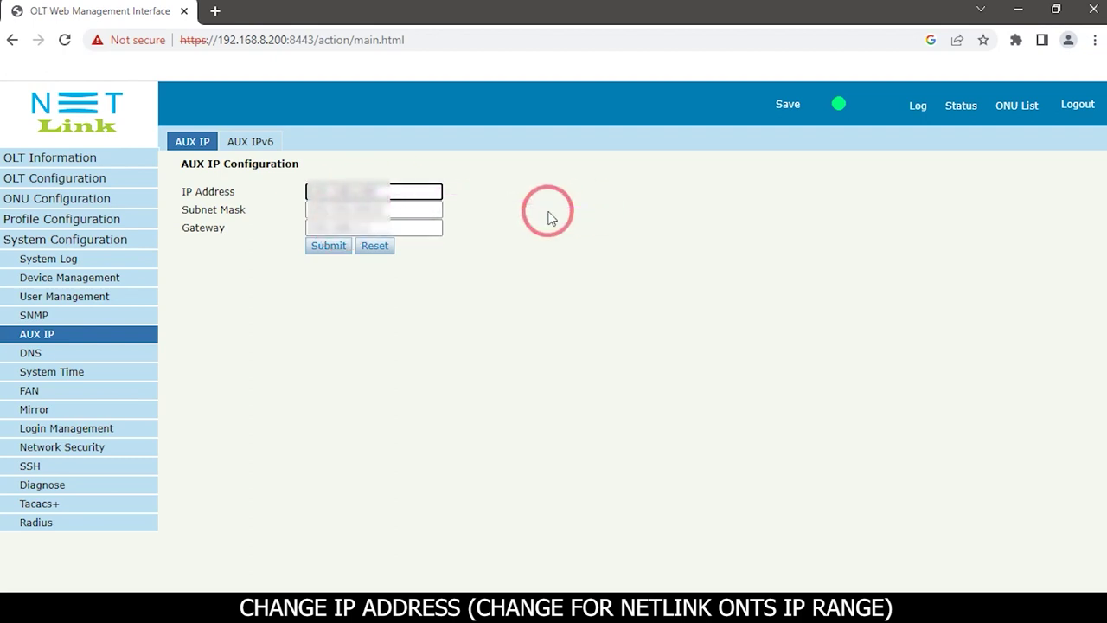
{"action": "left_click", "coordinate": [326, 246]}
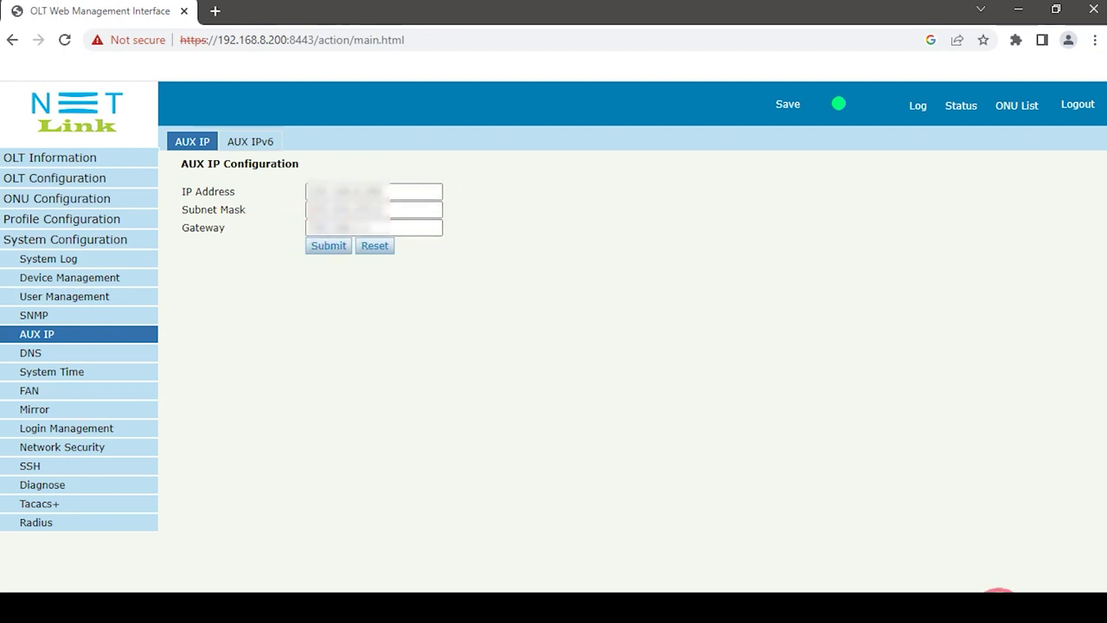
Open the taskbar's network status panel after dismissing the input language list.
{"action": "left_click", "coordinate": [981, 592]}
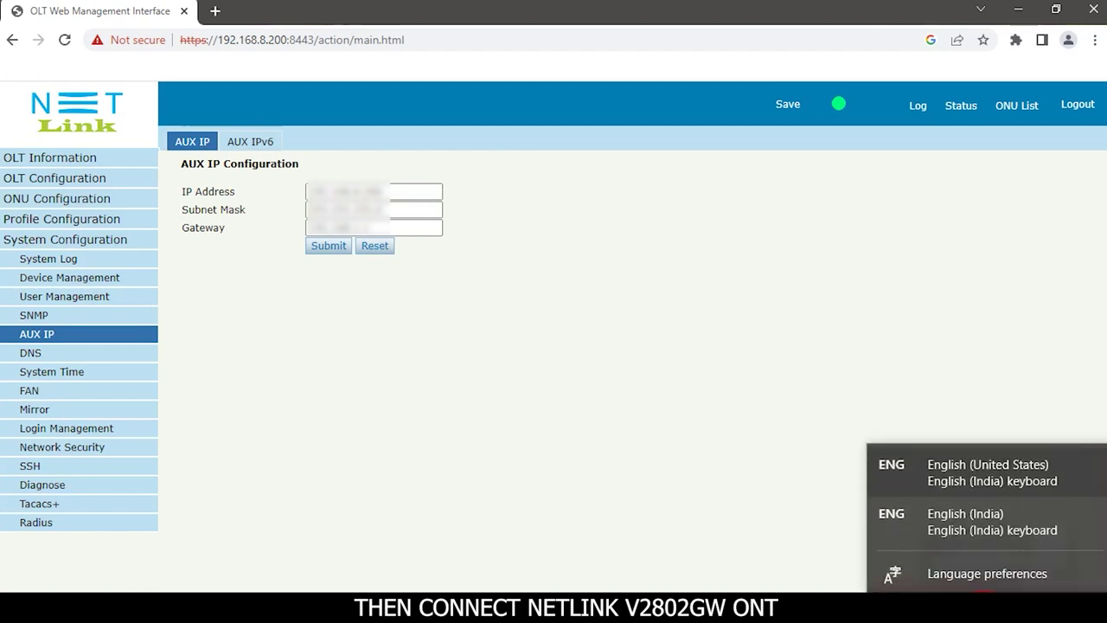
{"action": "left_click", "coordinate": [969, 597]}
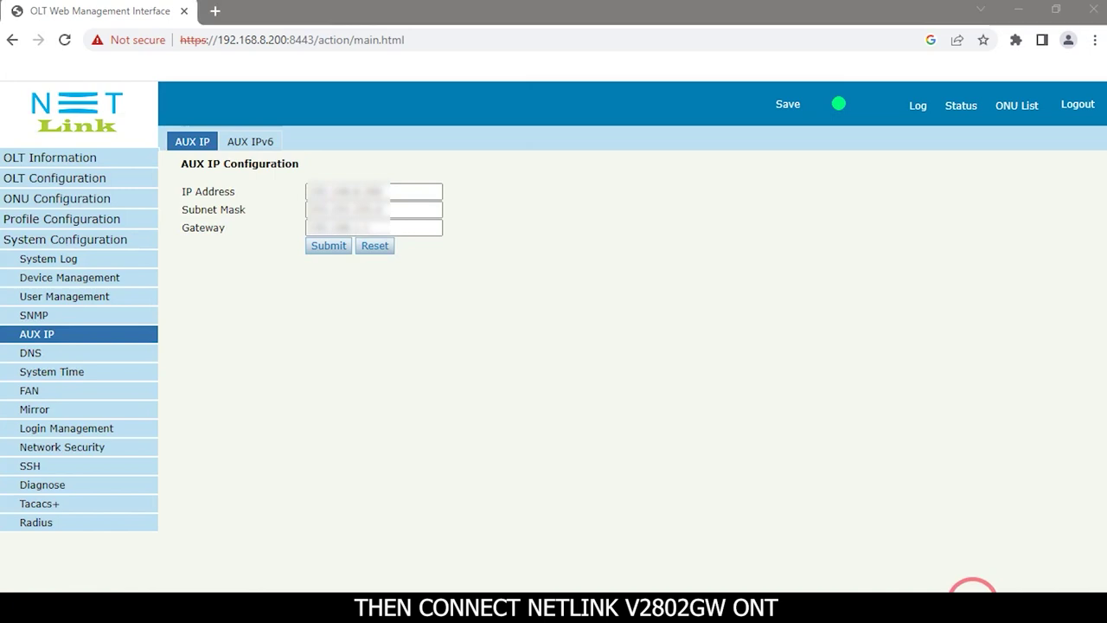
{"action": "left_click", "coordinate": [972, 597]}
Open the Ethernet adapter's IPv4 settings through Network & Internet adapter options.
{"action": "left_click", "coordinate": [904, 505]}
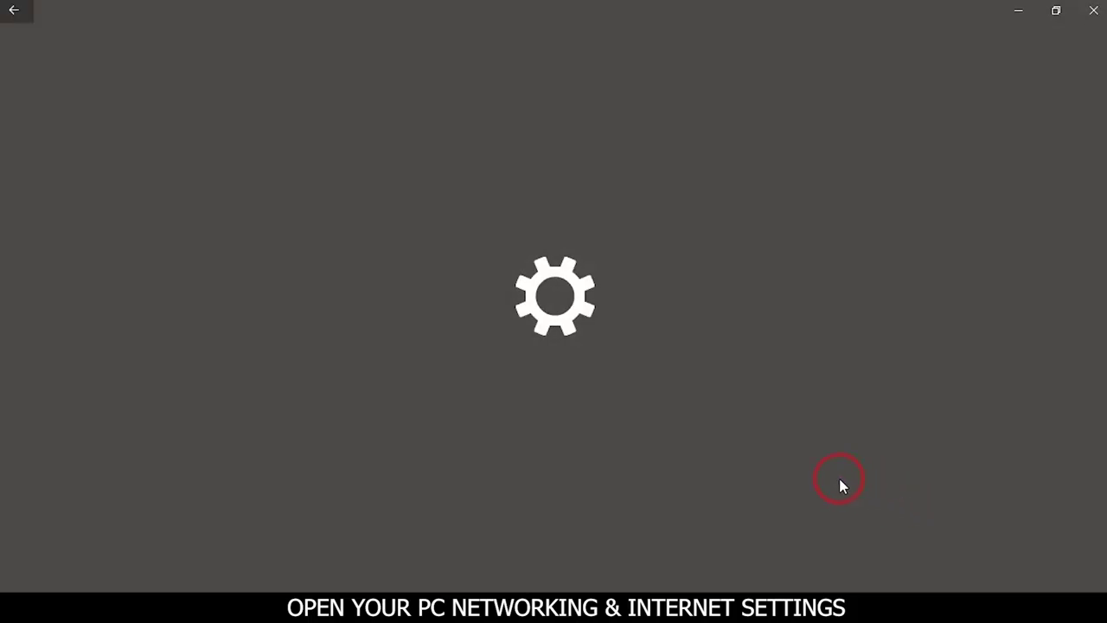
{"action": "scroll", "coordinate": [309, 427], "scroll_direction": "down", "scroll_amount": 2}
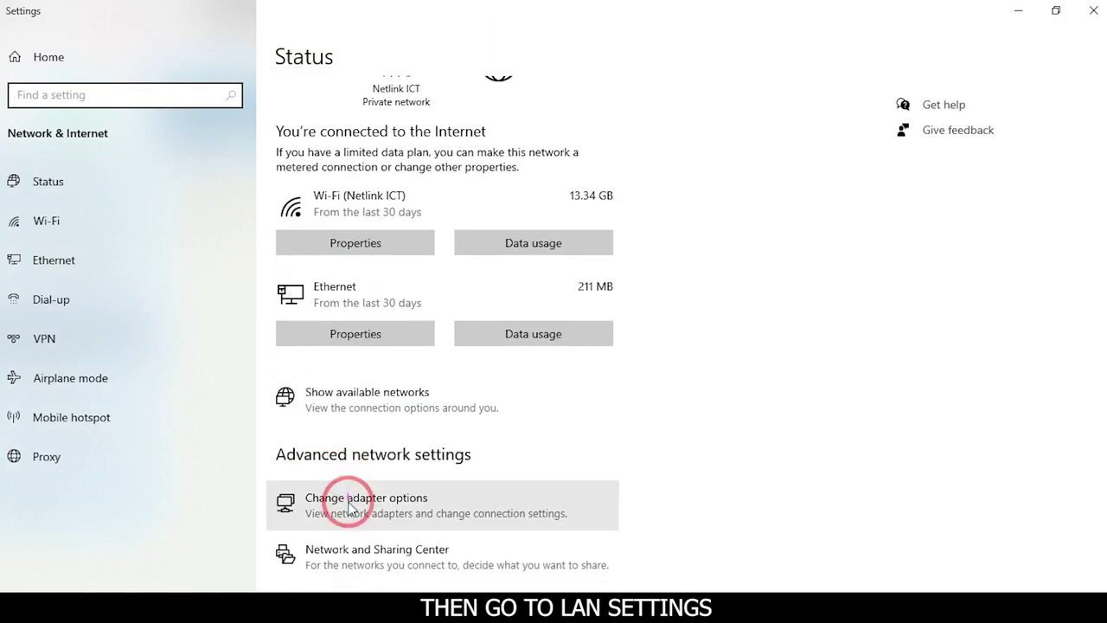
{"action": "left_click", "coordinate": [307, 491]}
{"action": "left_click", "coordinate": [198, 205]}
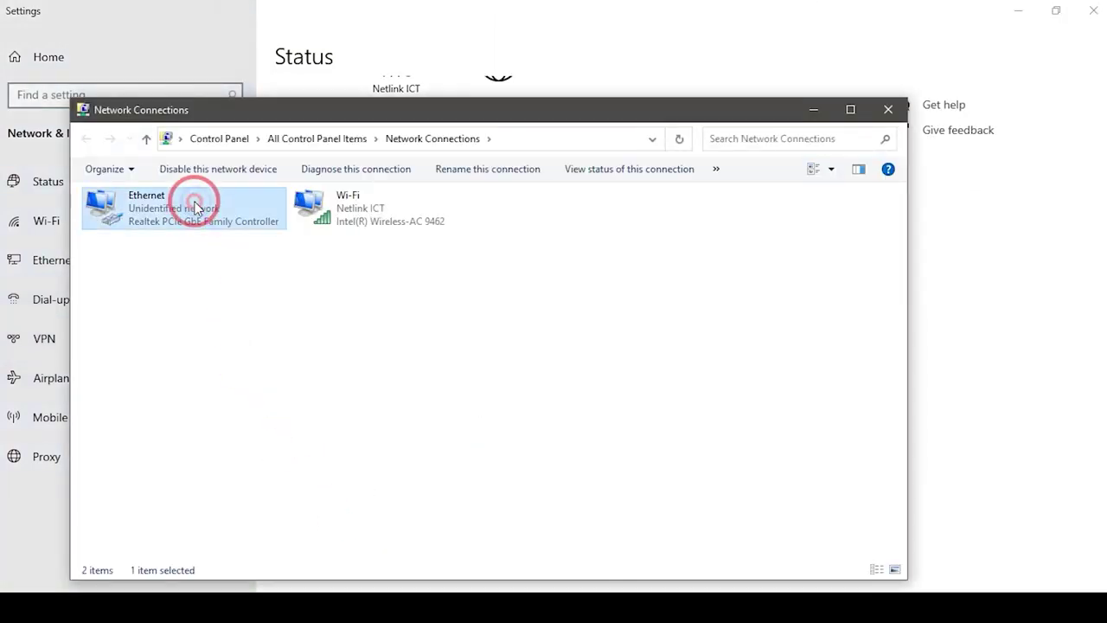
{"action": "right_click", "coordinate": [198, 205]}
{"action": "left_click", "coordinate": [240, 354]}
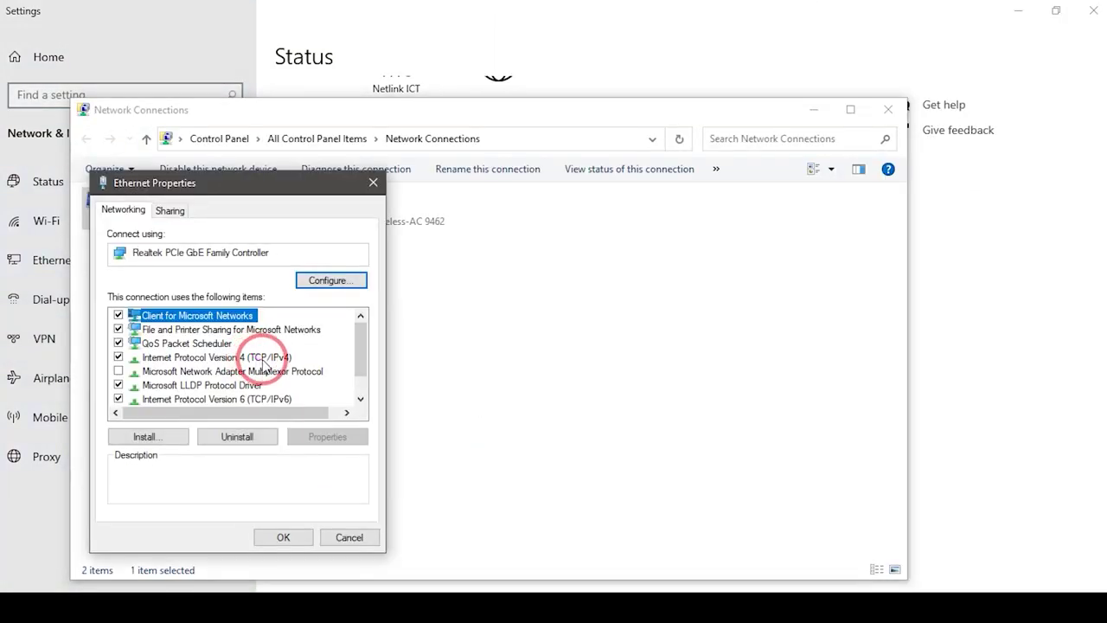
{"action": "double_click", "coordinate": [242, 355]}
Set a static IP address, confirm, close the network windows and return to the browser.
{"action": "left_click", "coordinate": [149, 344]}
{"action": "left_click", "coordinate": [304, 363]}
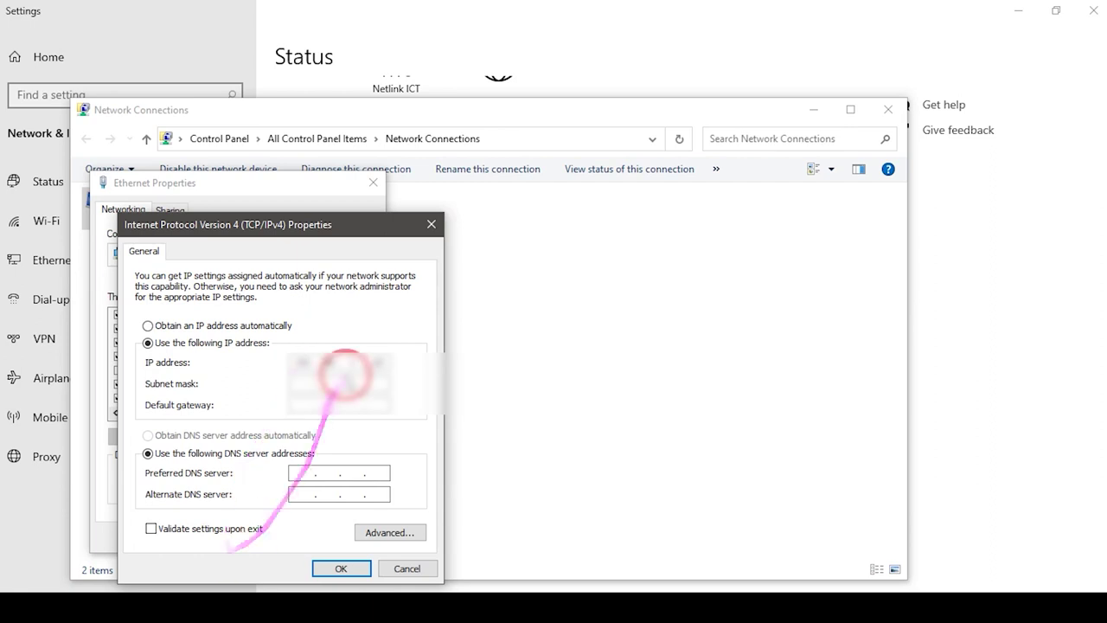
{"action": "left_click", "coordinate": [327, 571]}
{"action": "left_click", "coordinate": [290, 537]}
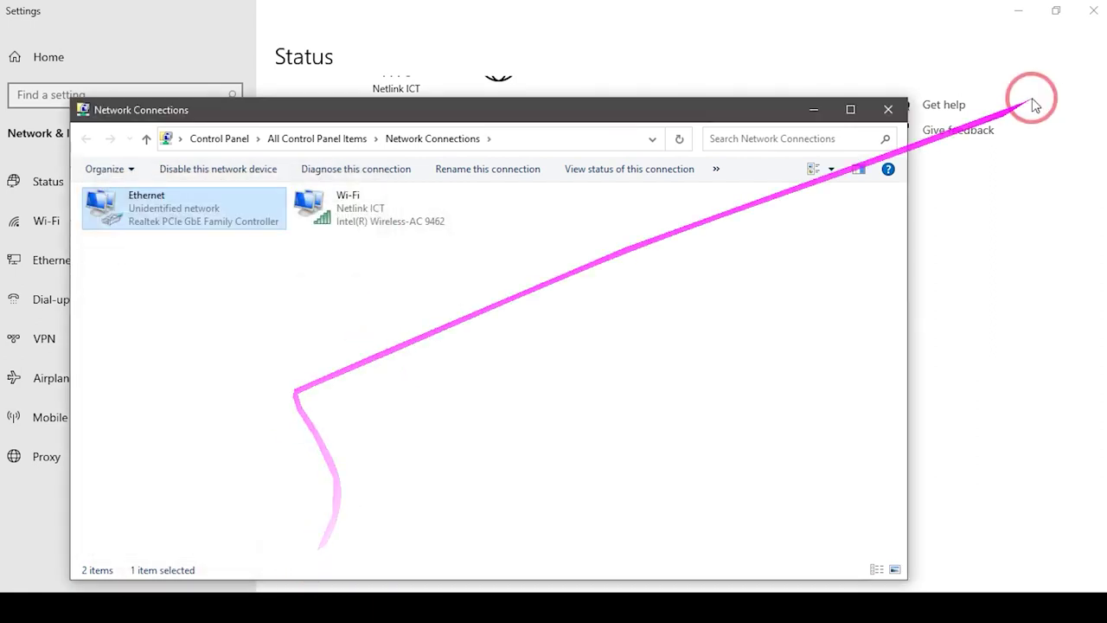
{"action": "left_click", "coordinate": [811, 110]}
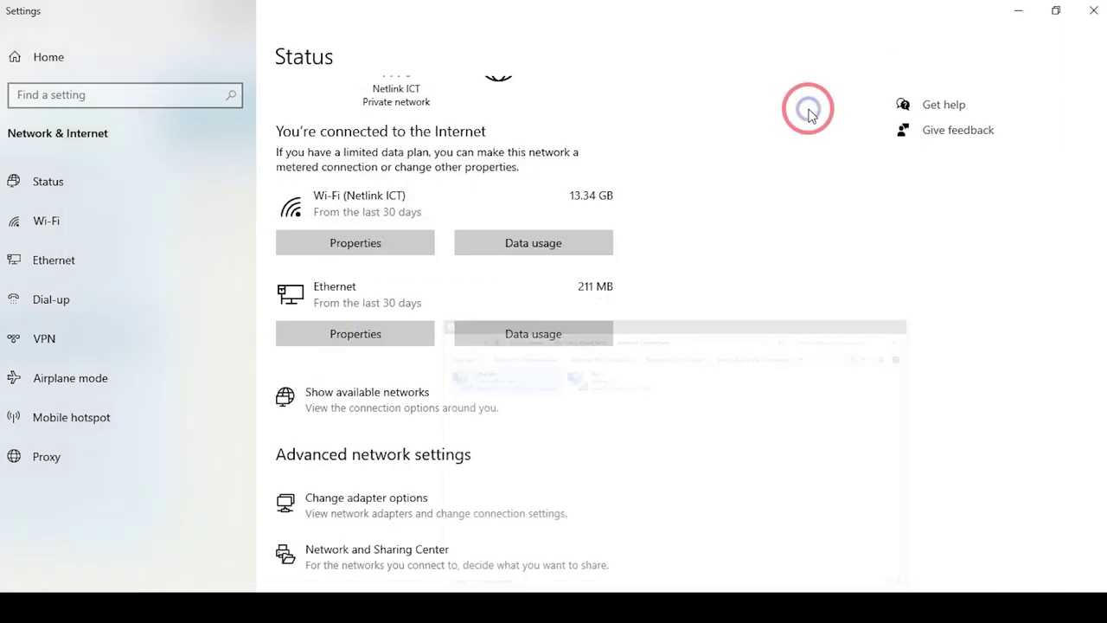
{"action": "left_click", "coordinate": [1018, 11]}
Load the ONT login page at 192.168.1.1 in a new Chrome tab.
{"action": "left_click", "coordinate": [215, 11]}
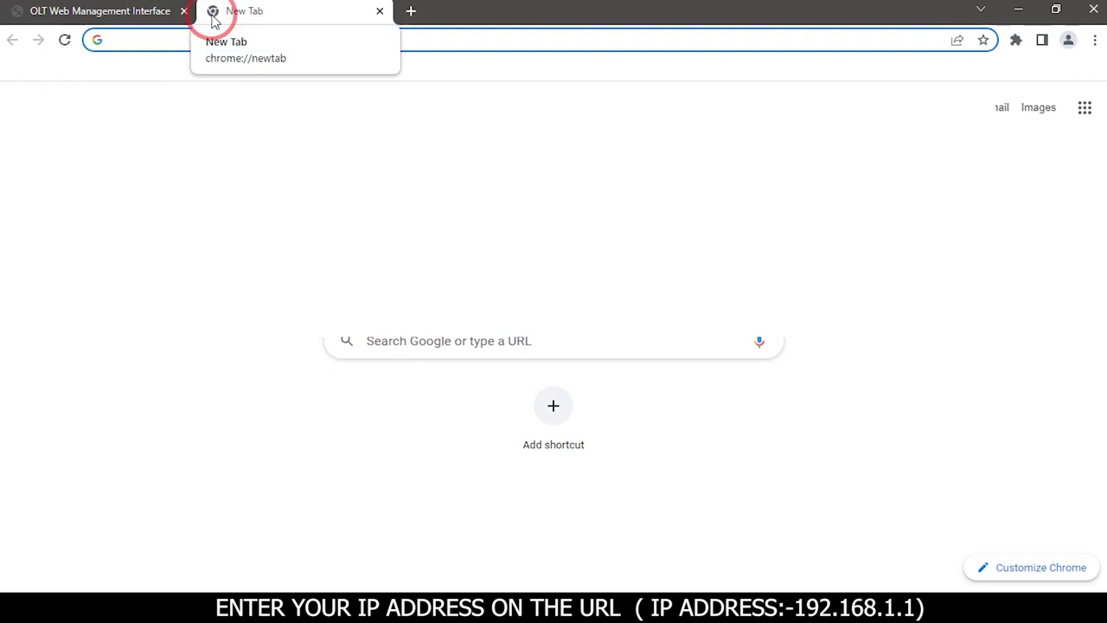
{"action": "left_click", "coordinate": [163, 45]}
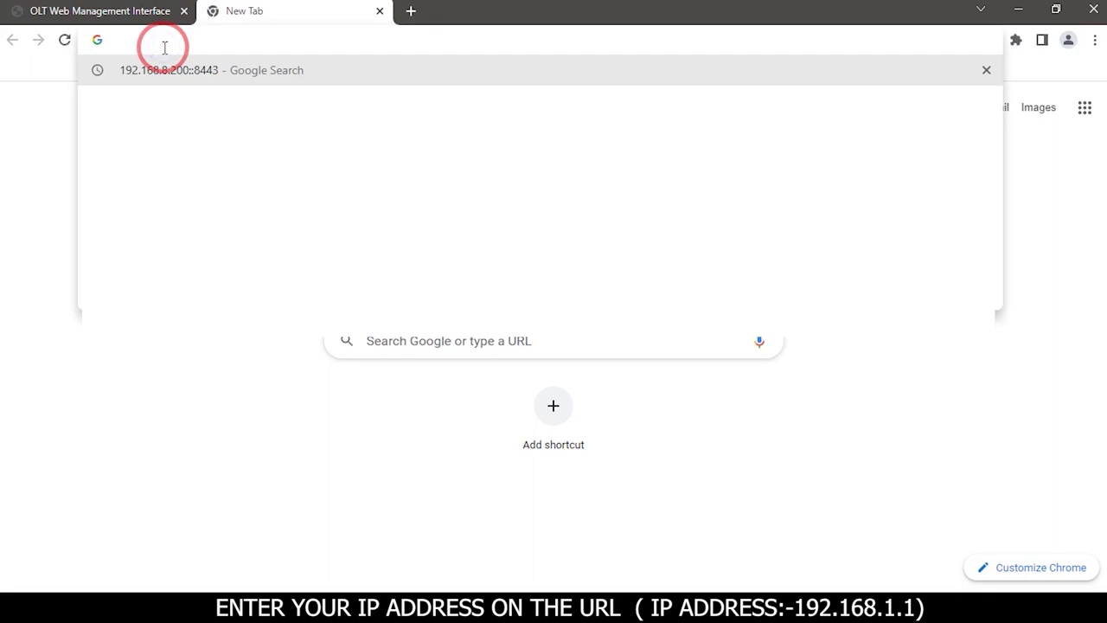
{"action": "type", "text": "16"}
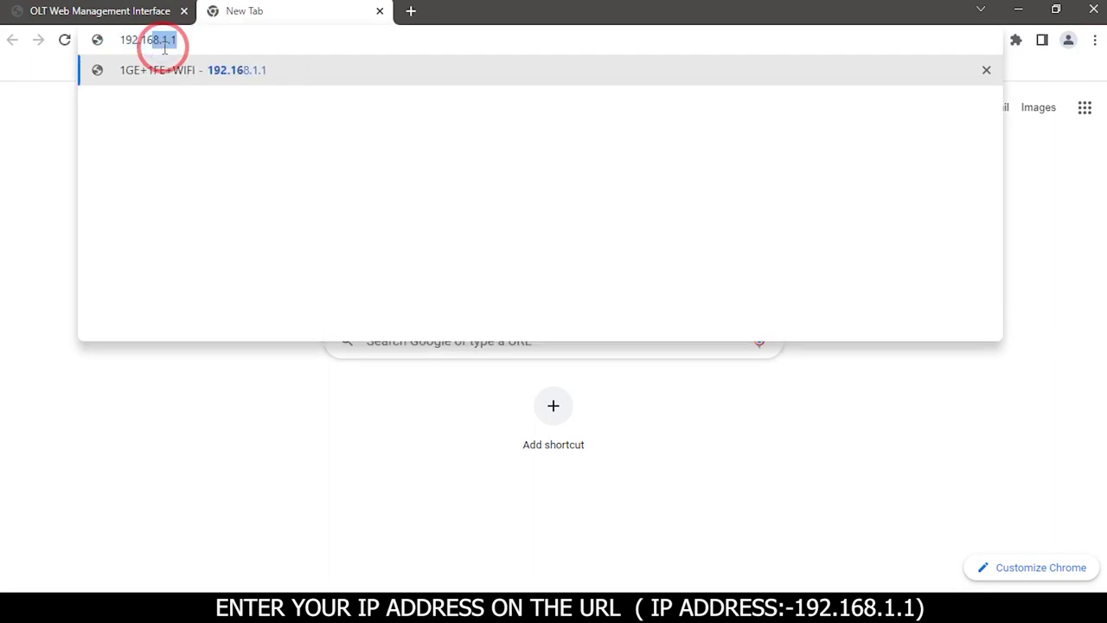
{"action": "type", "text": "8.1."}
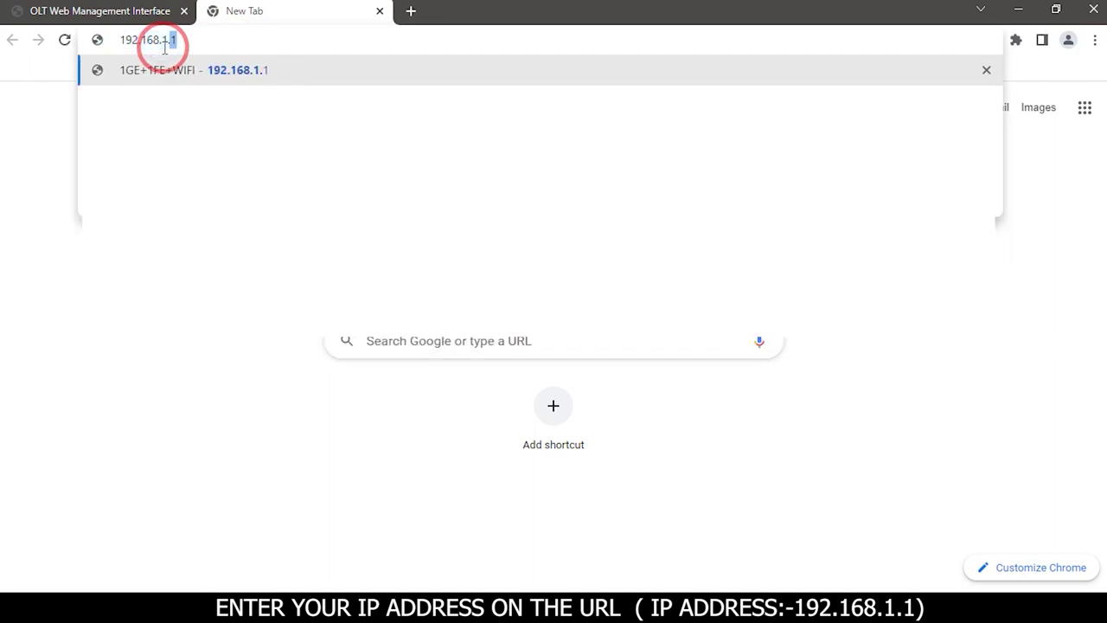
{"action": "type", "text": "1"}
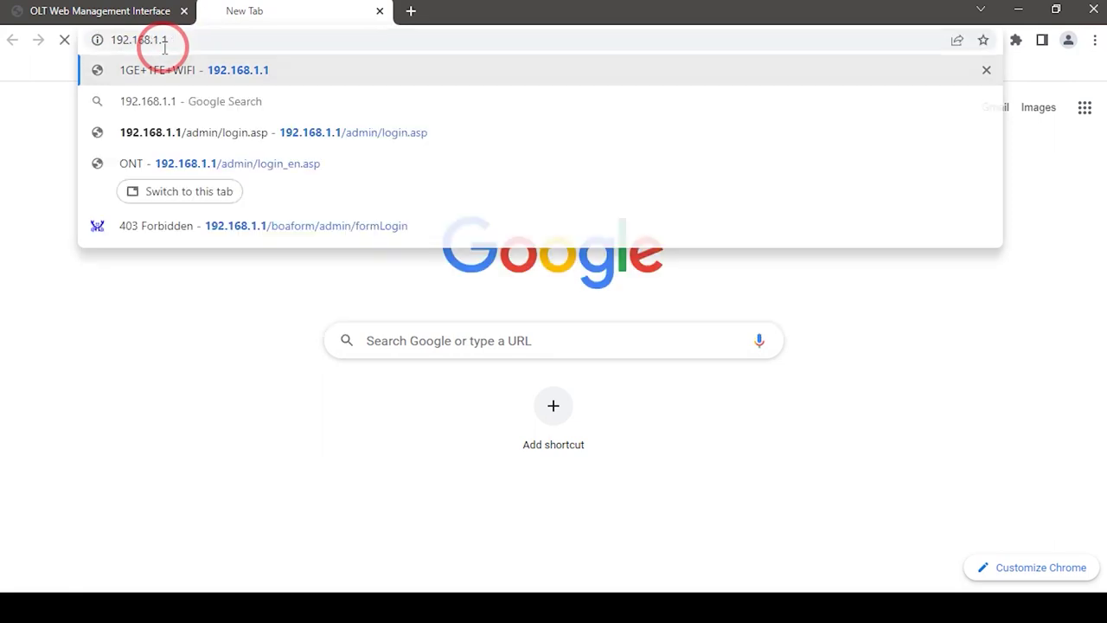
{"action": "key", "text": "Return"}
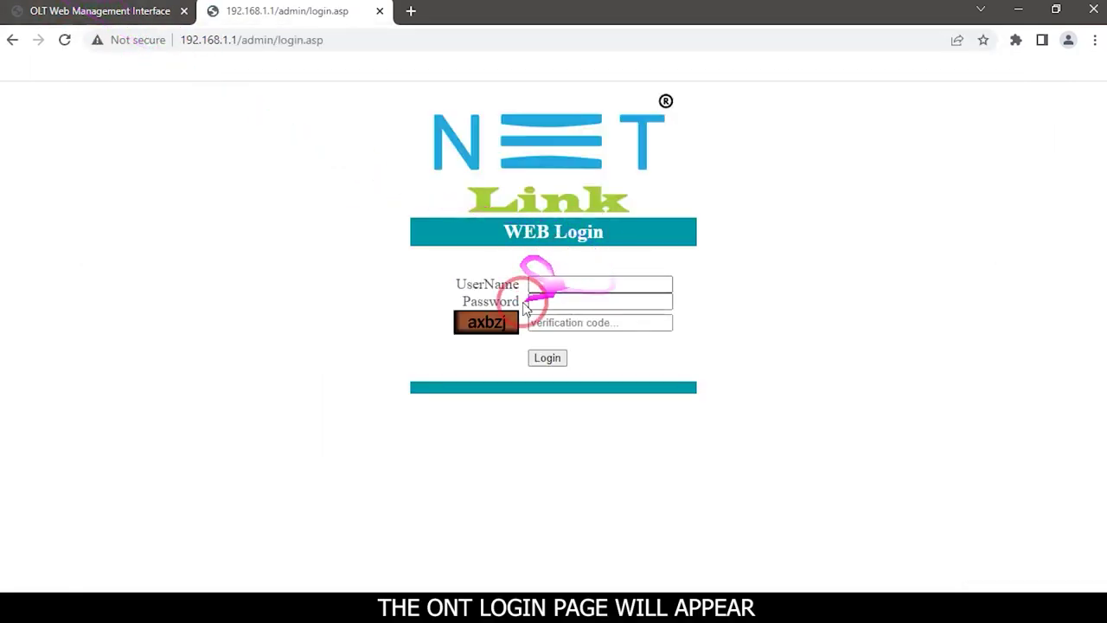
Log in to the ONT as admin with the password and verification code axbzj.
{"action": "left_click", "coordinate": [540, 283]}
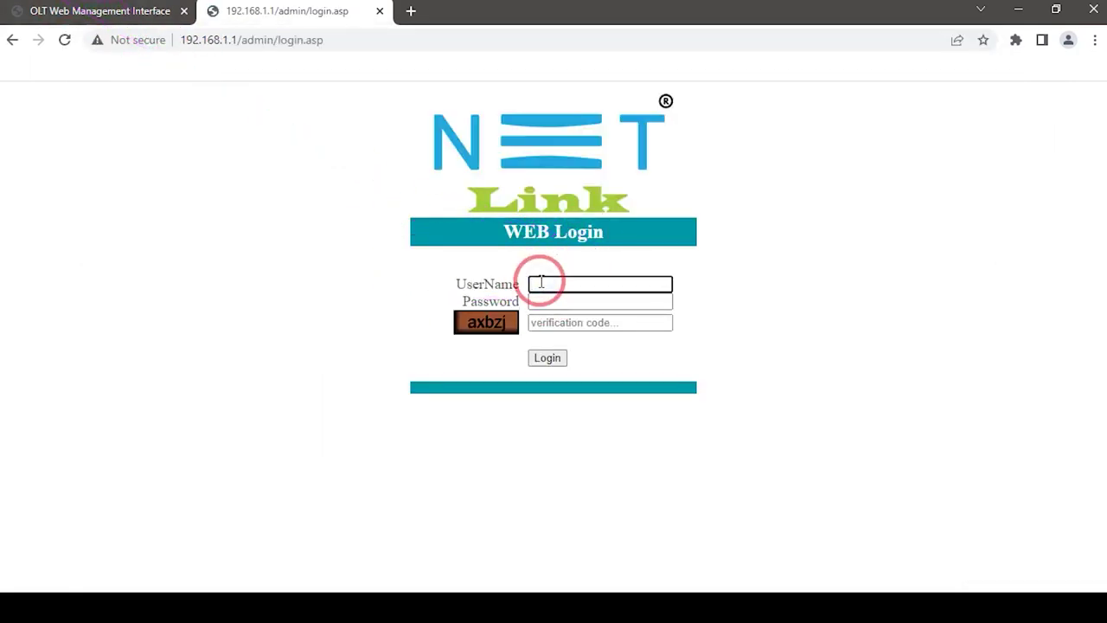
{"action": "type", "text": "admin"}
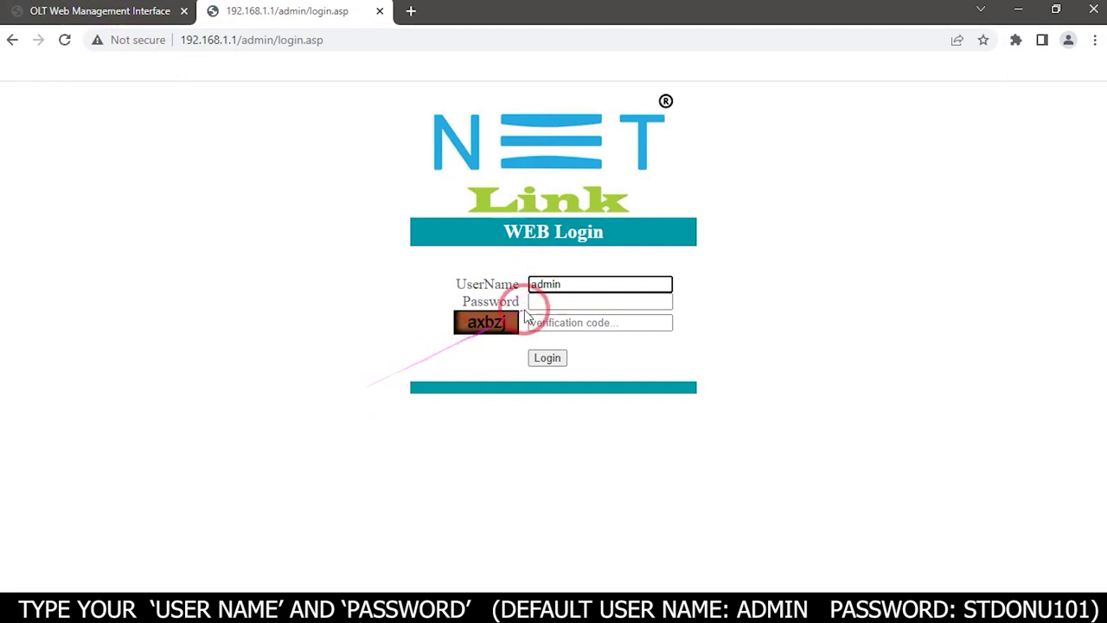
{"action": "left_click", "coordinate": [554, 303]}
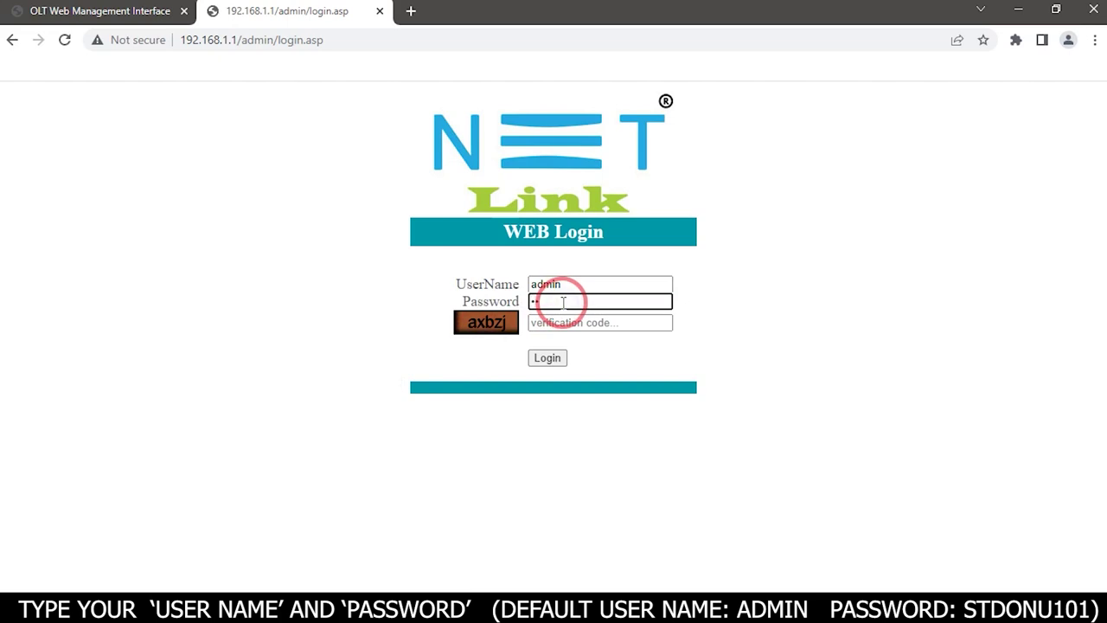
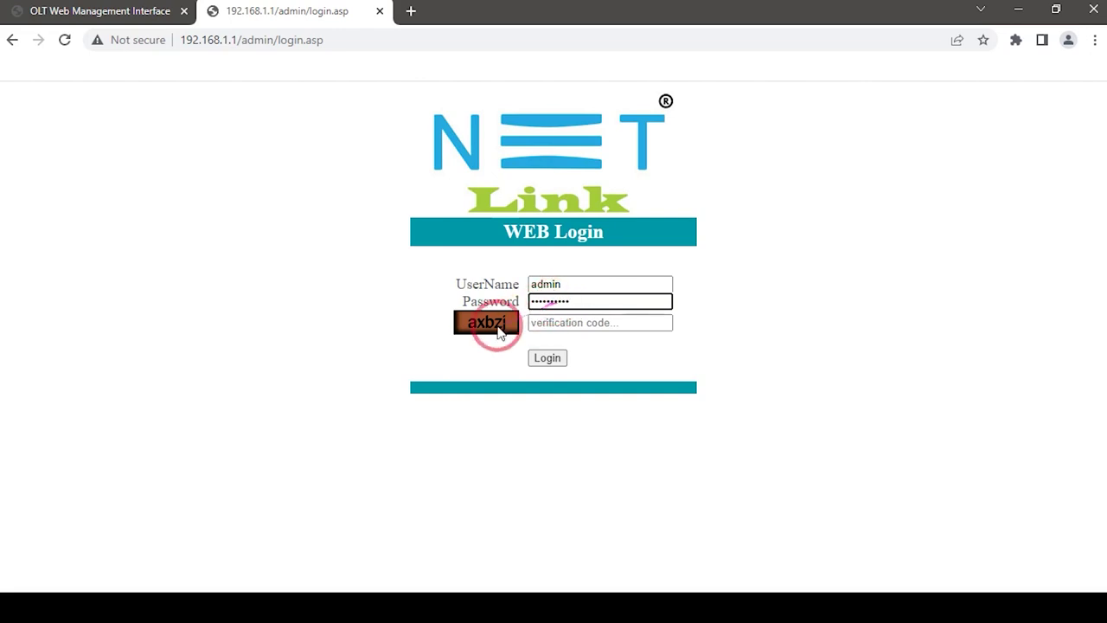
{"action": "left_click", "coordinate": [538, 321]}
{"action": "type", "text": "axb"}
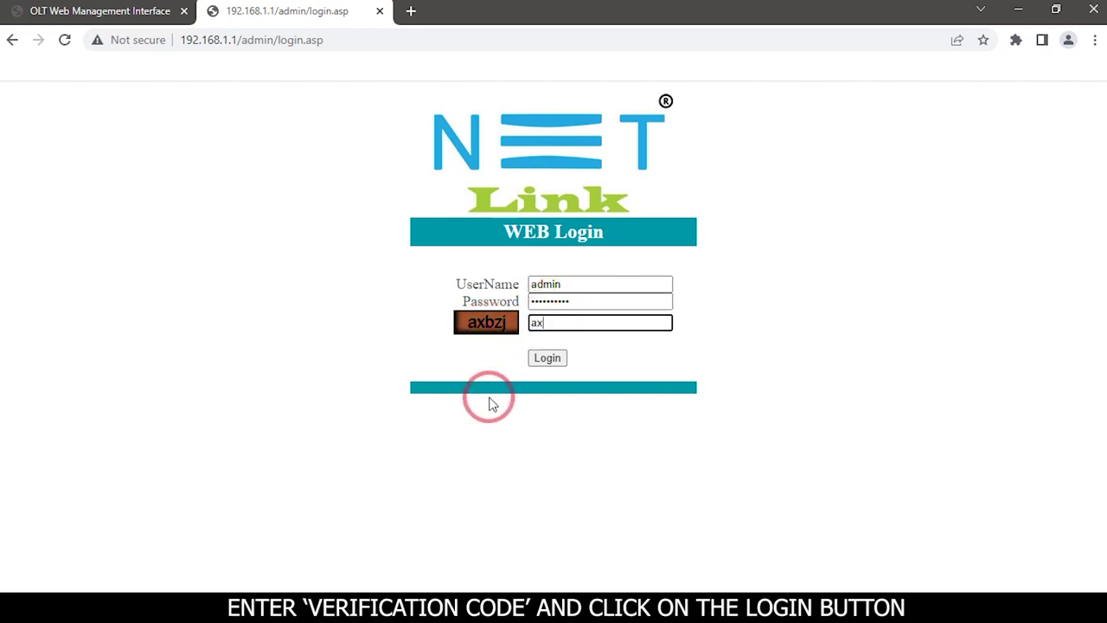
{"action": "type", "text": "zj"}
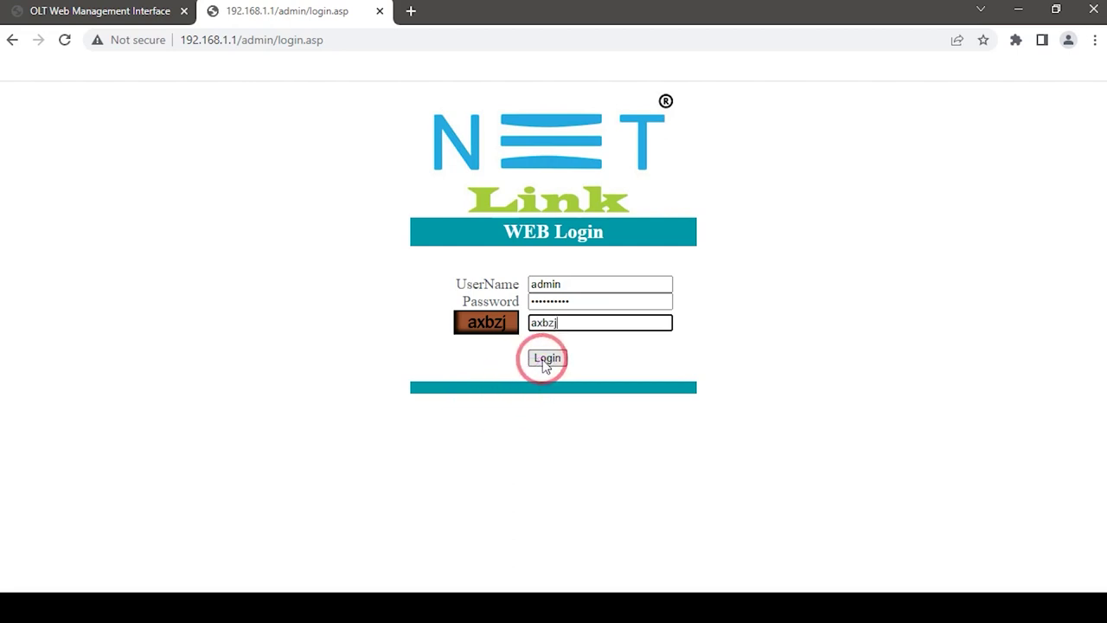
{"action": "left_click", "coordinate": [545, 361]}
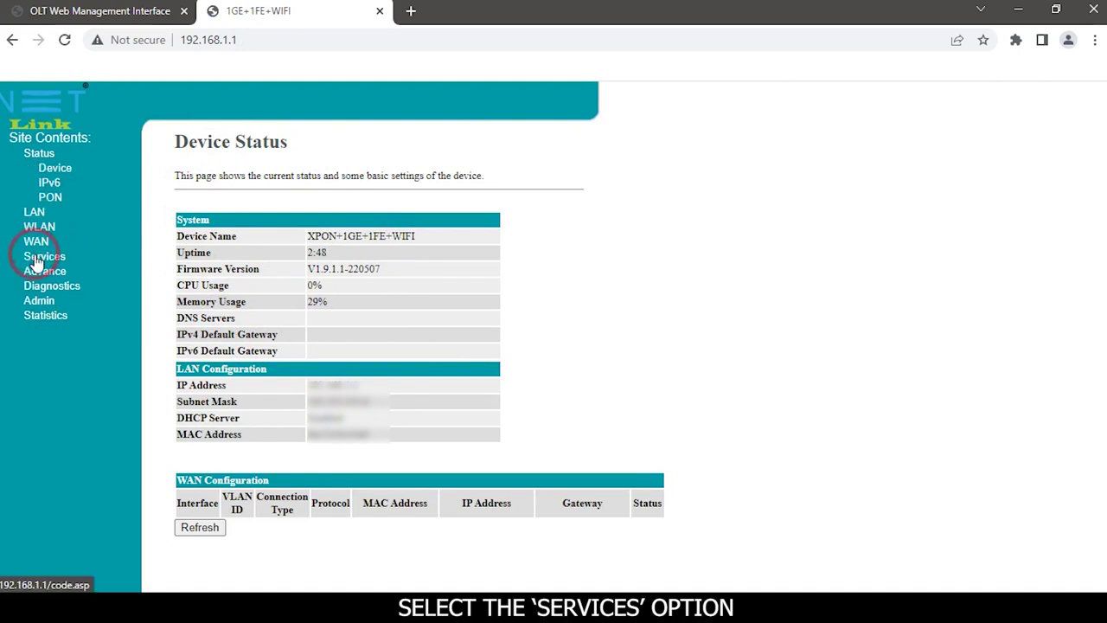
Expand Services > Firewall in the sidebar and open Port Forwarding.
{"action": "left_click", "coordinate": [36, 257]}
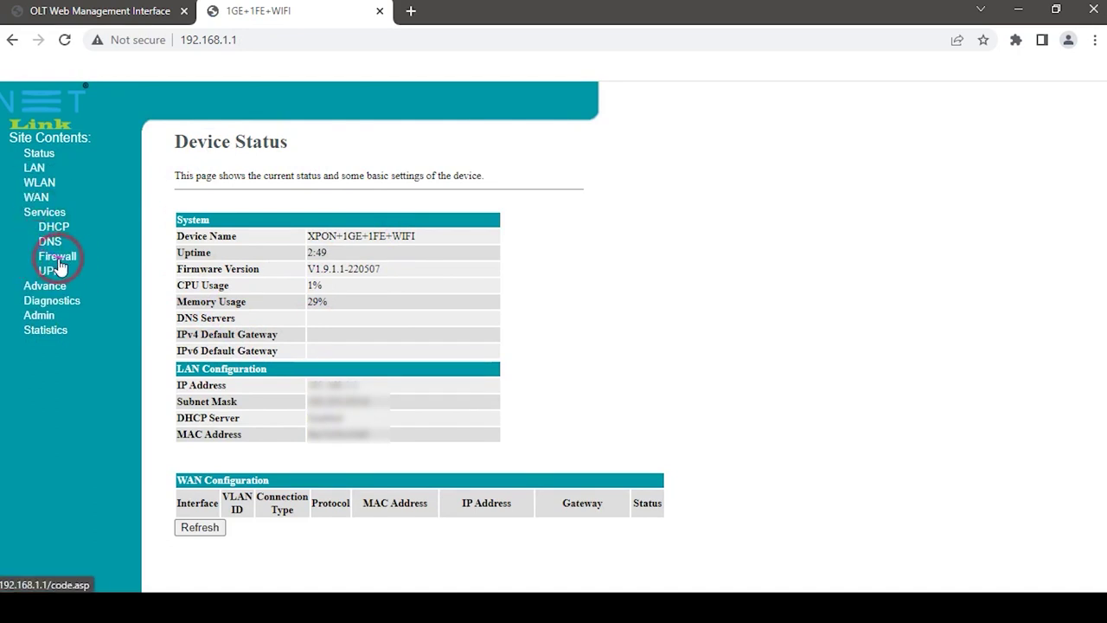
{"action": "left_click", "coordinate": [50, 262]}
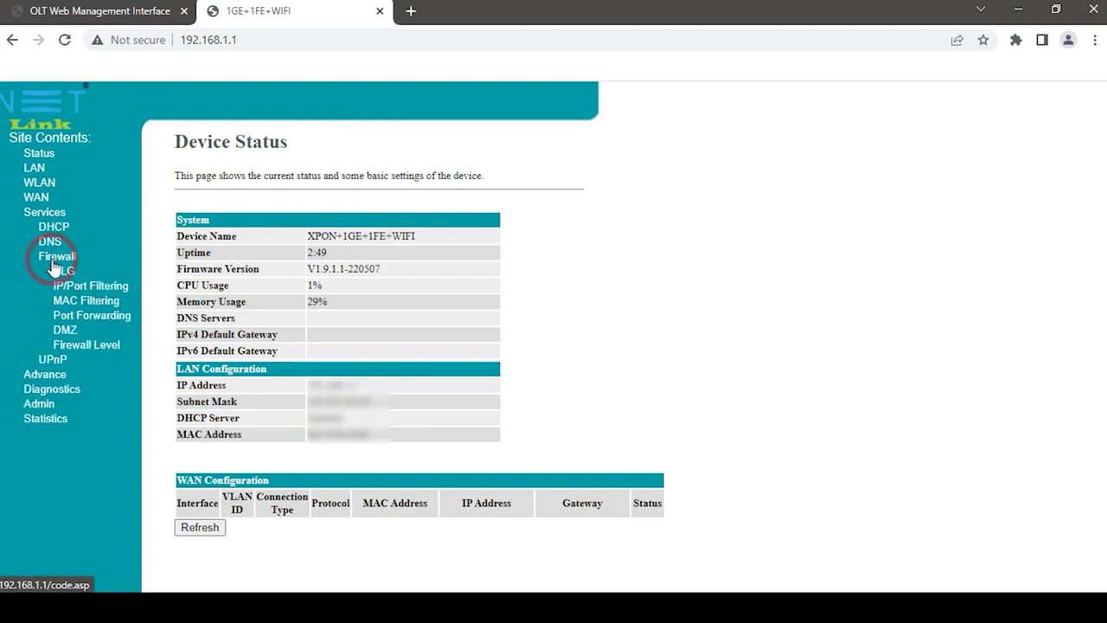
{"action": "left_click", "coordinate": [77, 319]}
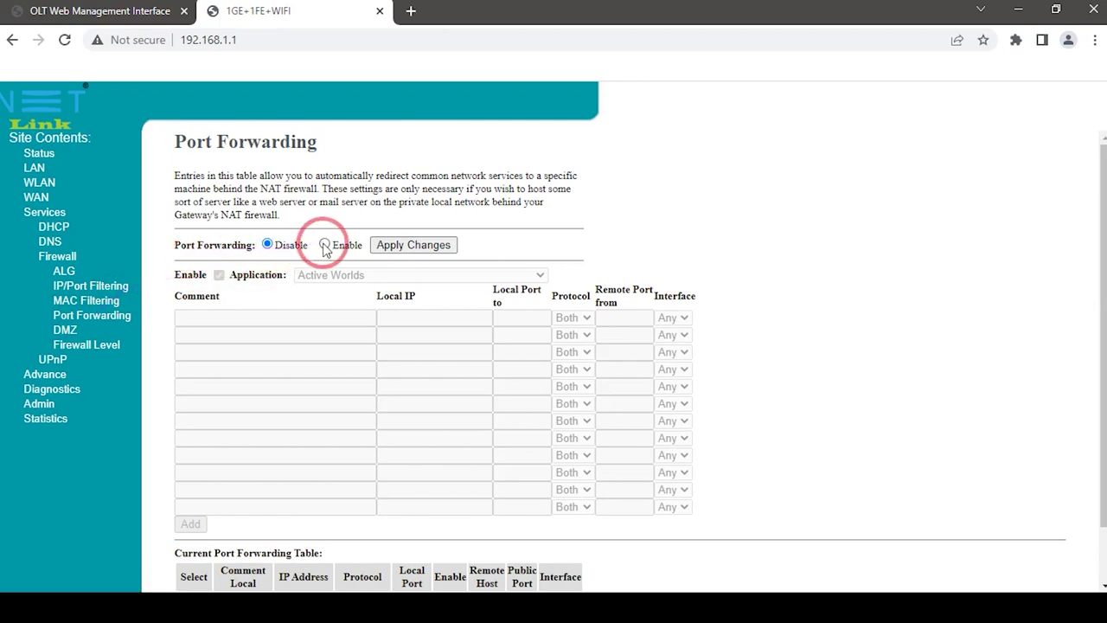
Enable port forwarding and choose Web Server (HTTP) as the application.
{"action": "left_click", "coordinate": [327, 246]}
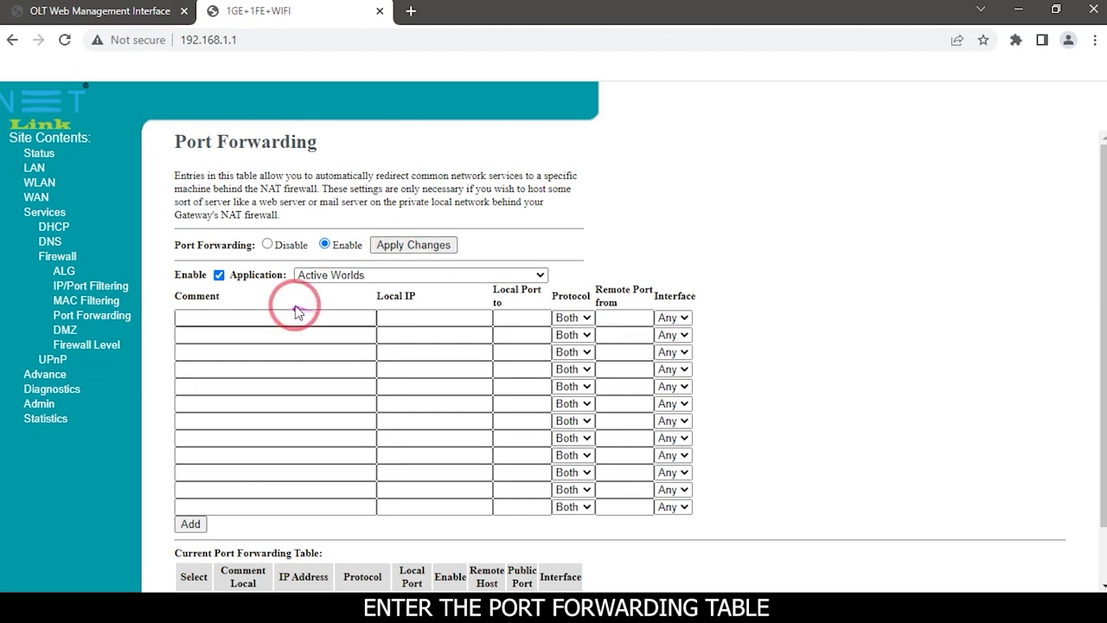
{"action": "left_click", "coordinate": [400, 275]}
{"action": "scroll", "coordinate": [398, 294], "scroll_direction": "down", "scroll_amount": 10}
{"action": "scroll", "coordinate": [396, 346], "scroll_direction": "down", "scroll_amount": 6}
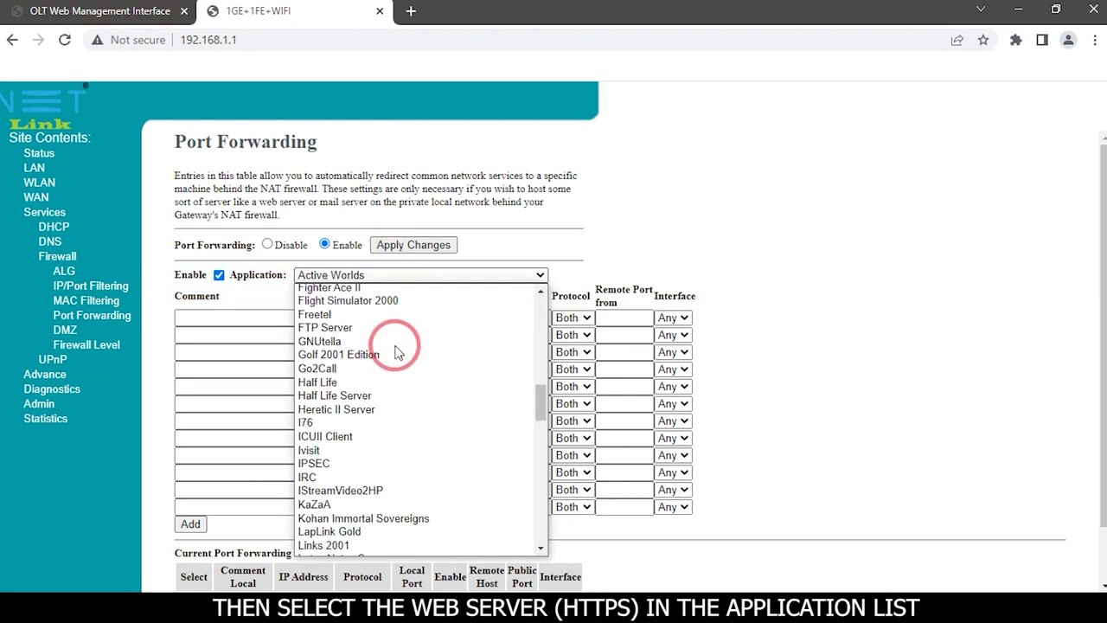
{"action": "scroll", "coordinate": [397, 351], "scroll_direction": "down", "scroll_amount": 8}
{"action": "scroll", "coordinate": [396, 353], "scroll_direction": "down", "scroll_amount": 10}
{"action": "scroll", "coordinate": [397, 351], "scroll_direction": "down", "scroll_amount": 6}
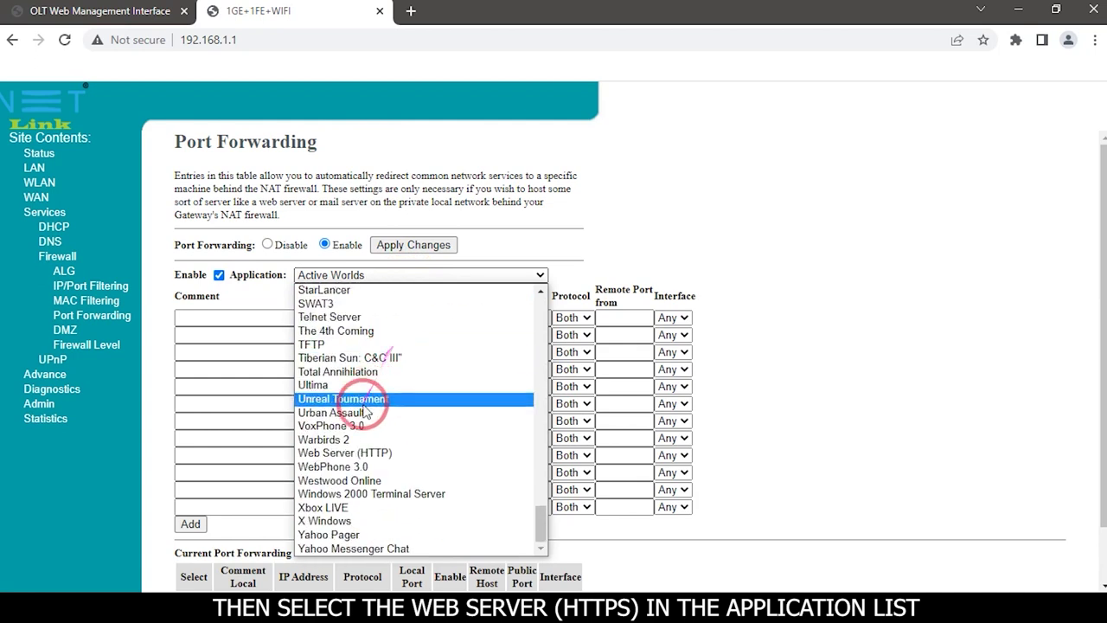
{"action": "left_click", "coordinate": [395, 451]}
Fill in the Local IP using the OLT's address from the other tab.
{"action": "left_click", "coordinate": [417, 317]}
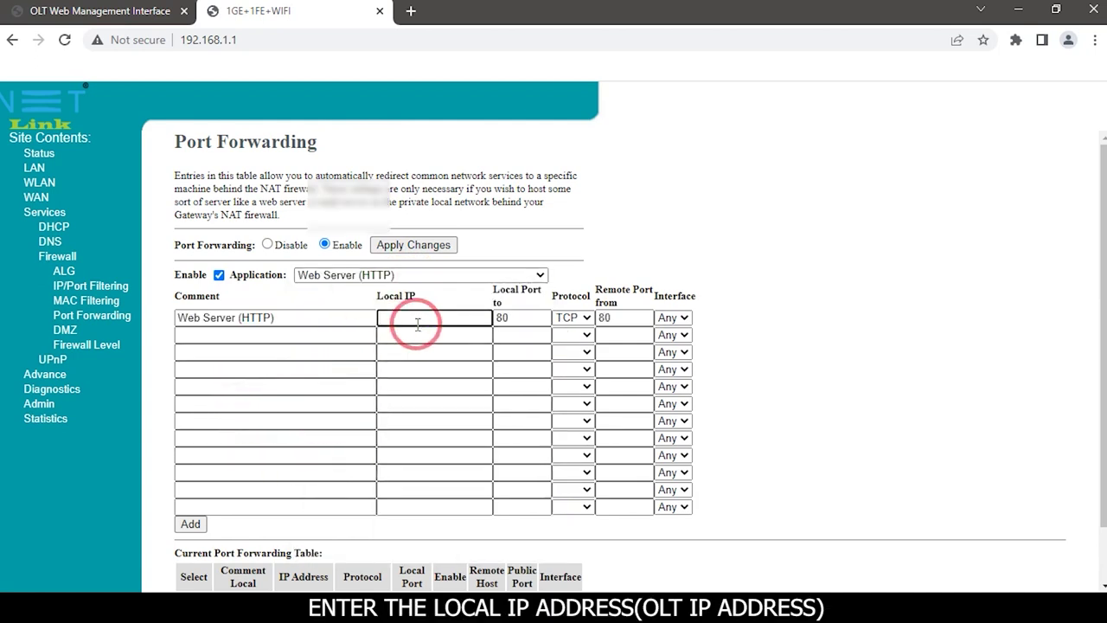
{"action": "left_click", "coordinate": [91, 12]}
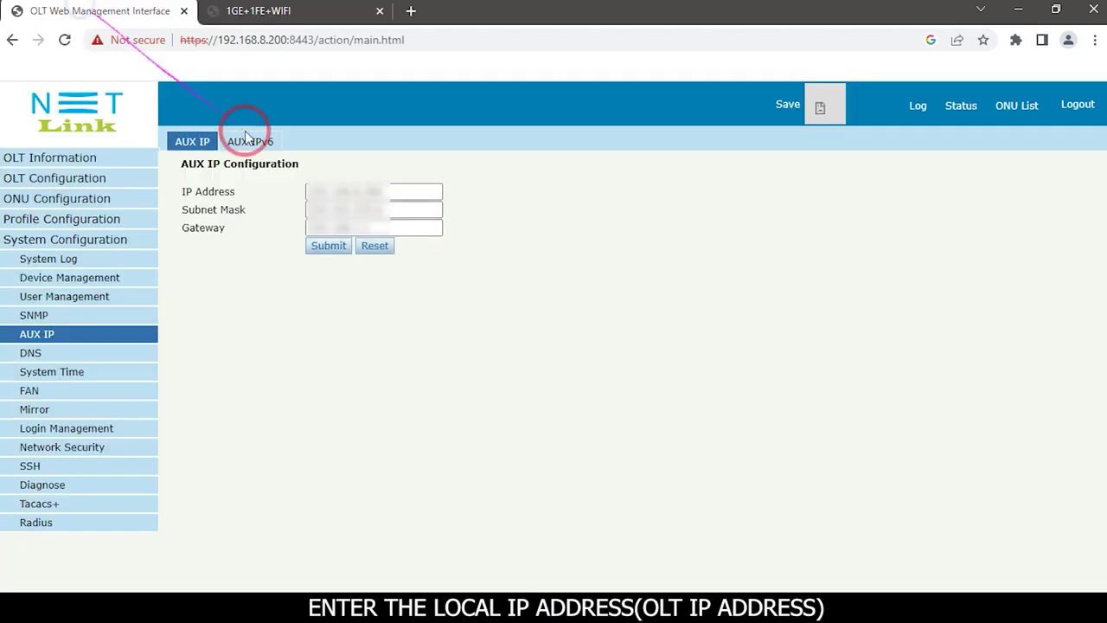
{"action": "left_click", "coordinate": [260, 12]}
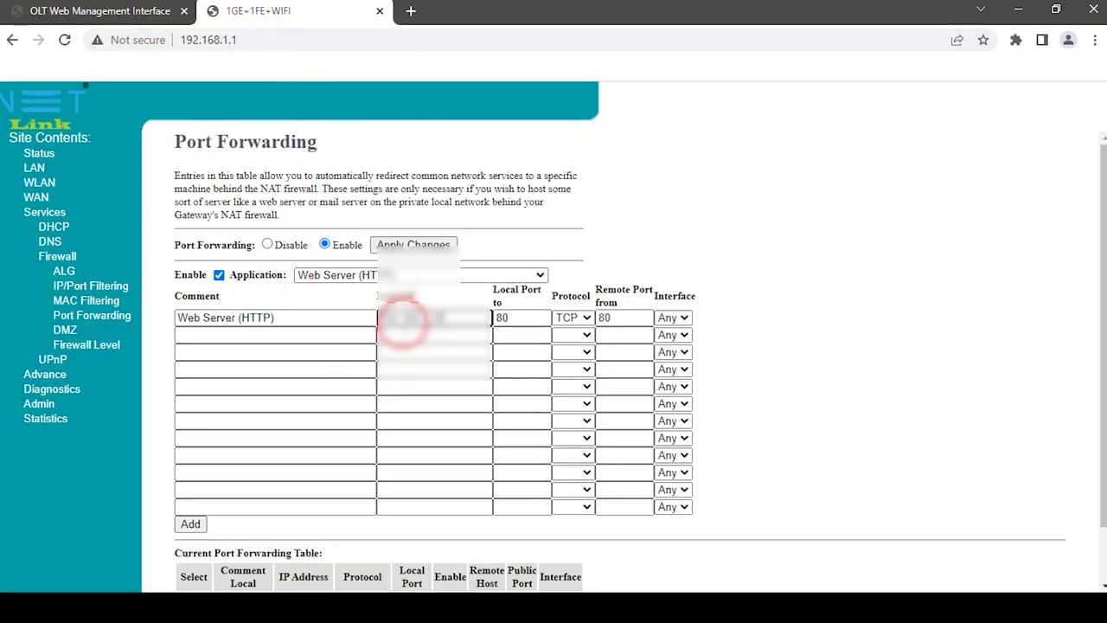
{"action": "scroll", "coordinate": [391, 393], "scroll_direction": "down", "scroll_amount": 2}
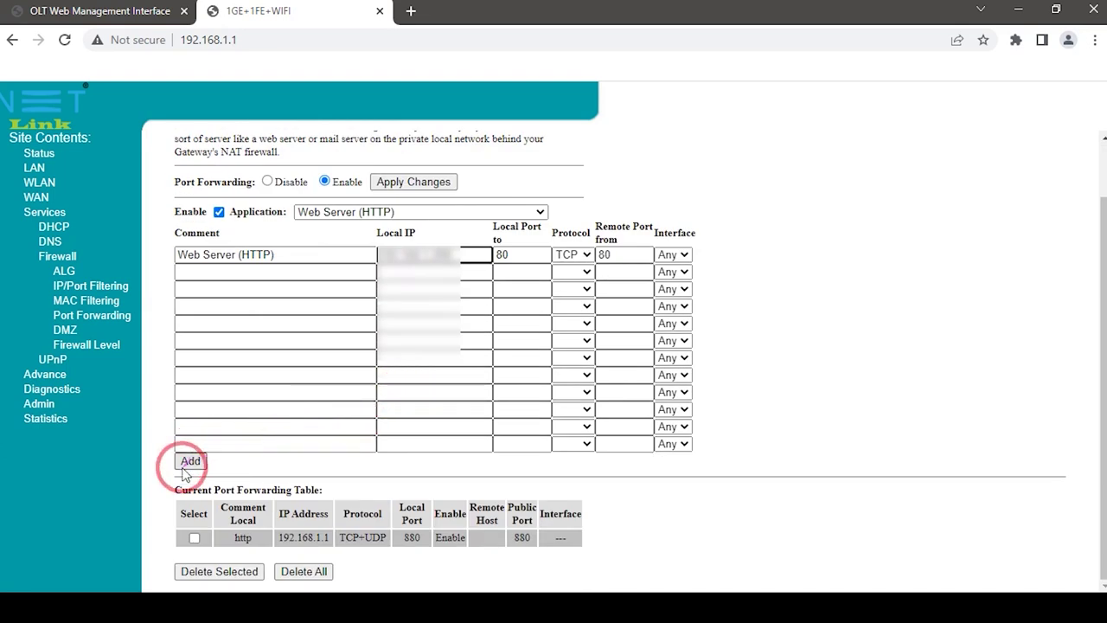
Enable DMZ with host IP 192.168.1.200 and apply the changes.
{"action": "left_click", "coordinate": [63, 333]}
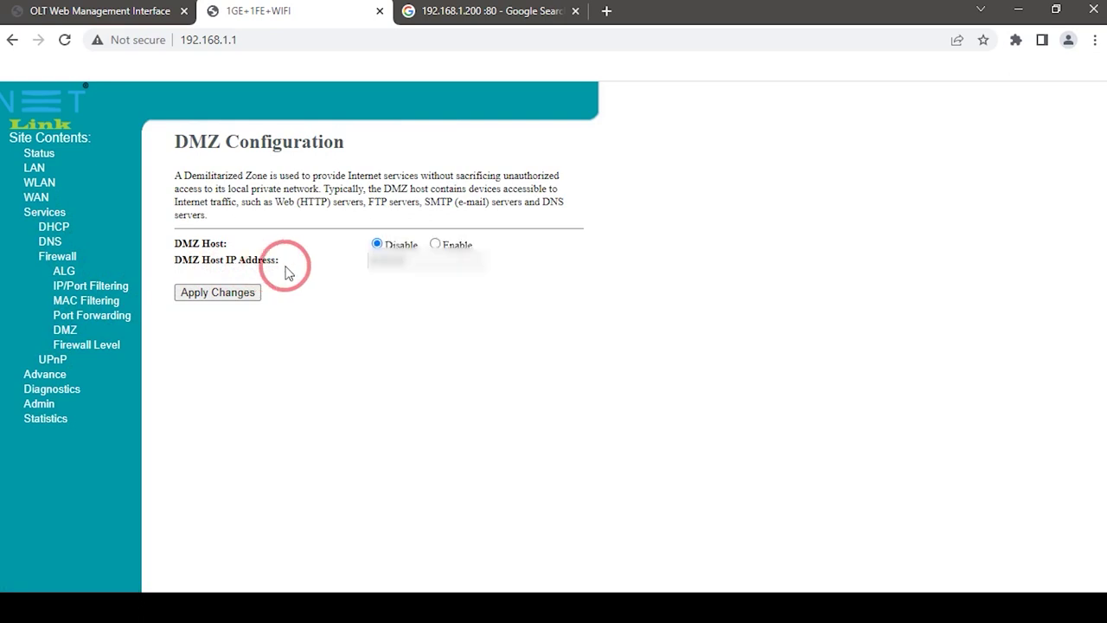
{"action": "left_click", "coordinate": [435, 246]}
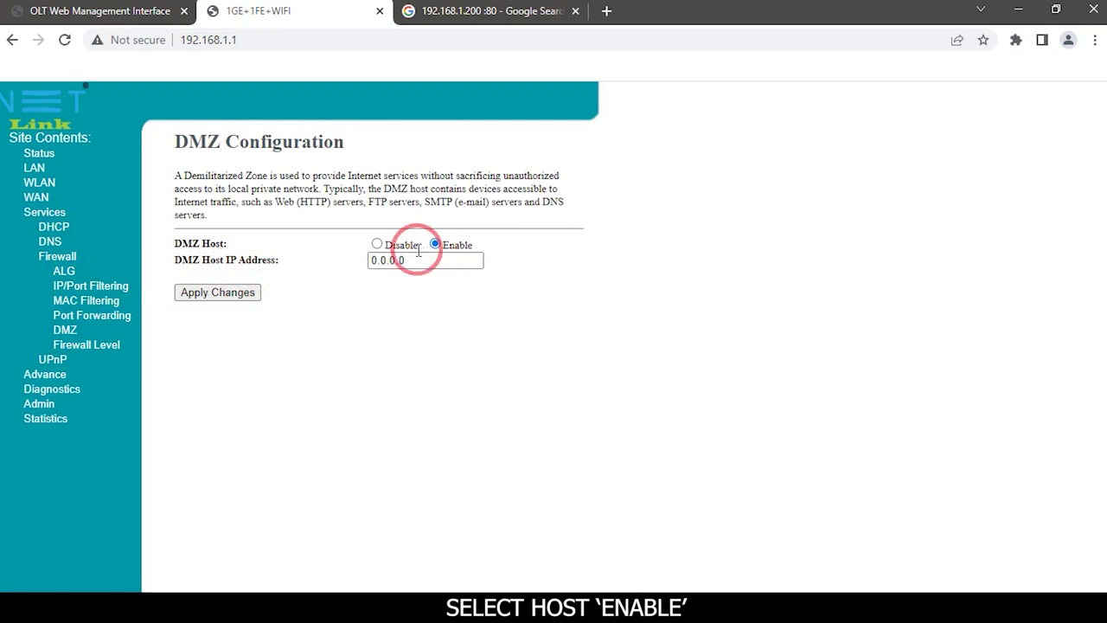
{"action": "left_click", "coordinate": [417, 268]}
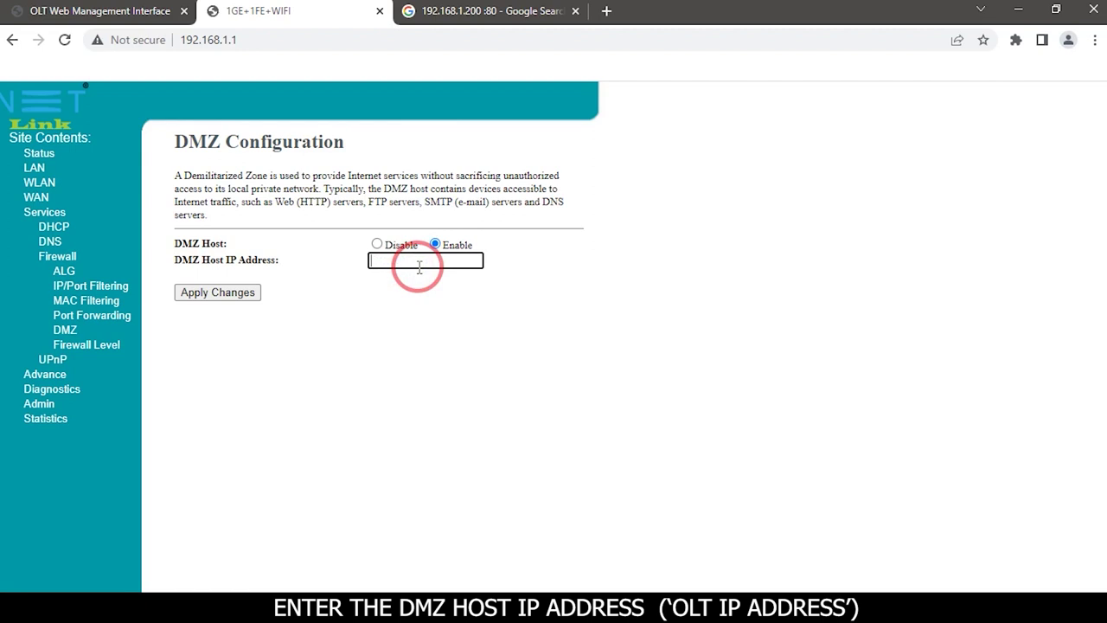
{"action": "type", "text": "192.168.1.200"}
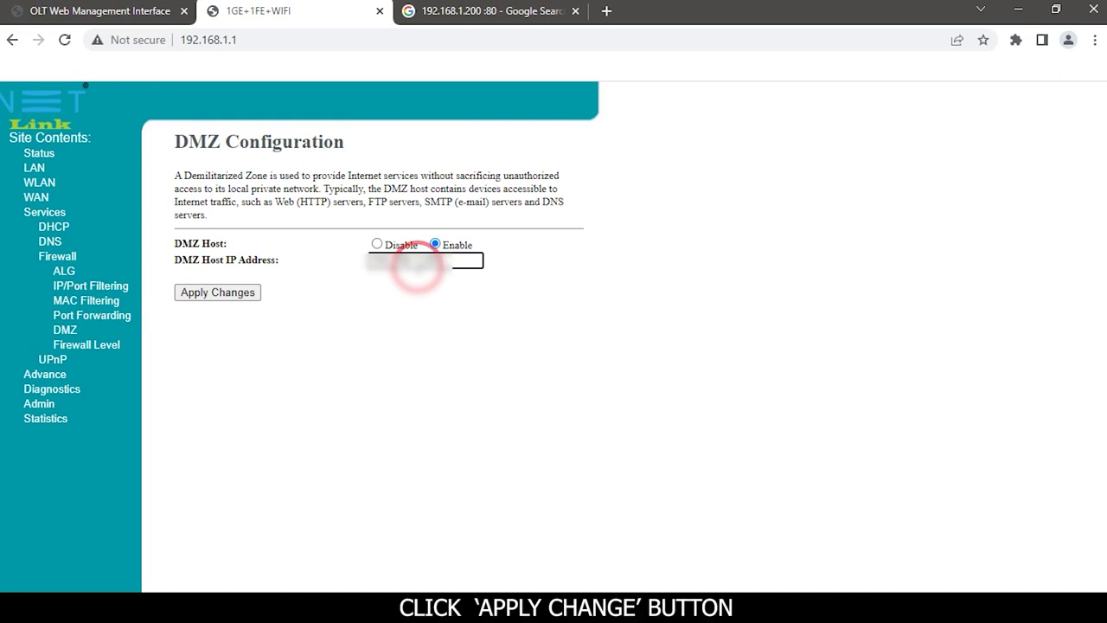
{"action": "left_click", "coordinate": [216, 294]}
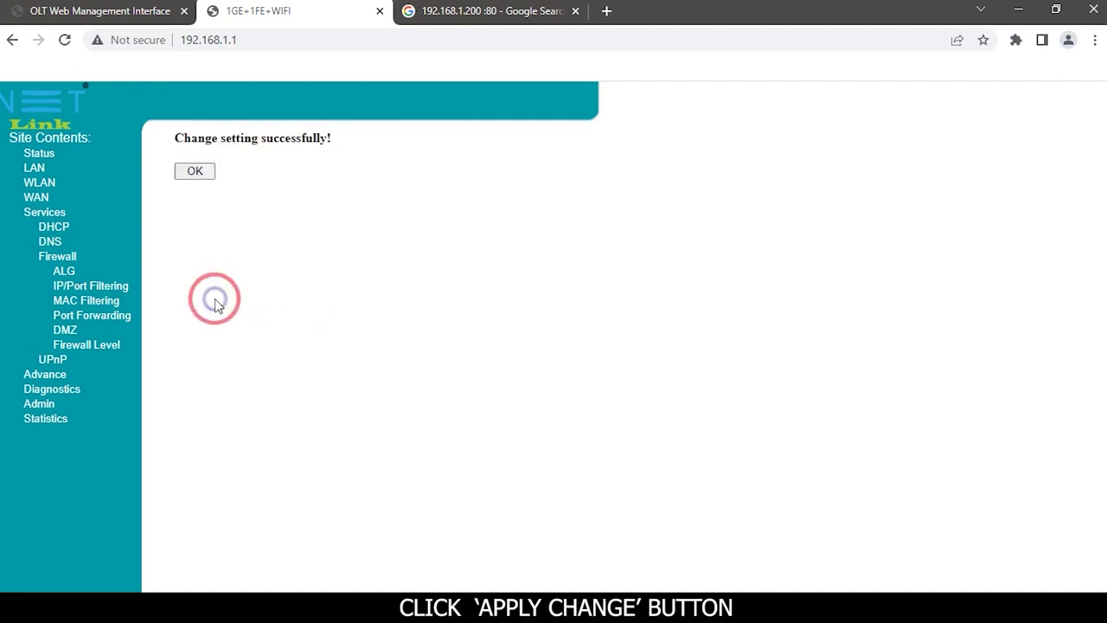
{"action": "left_click", "coordinate": [192, 177]}
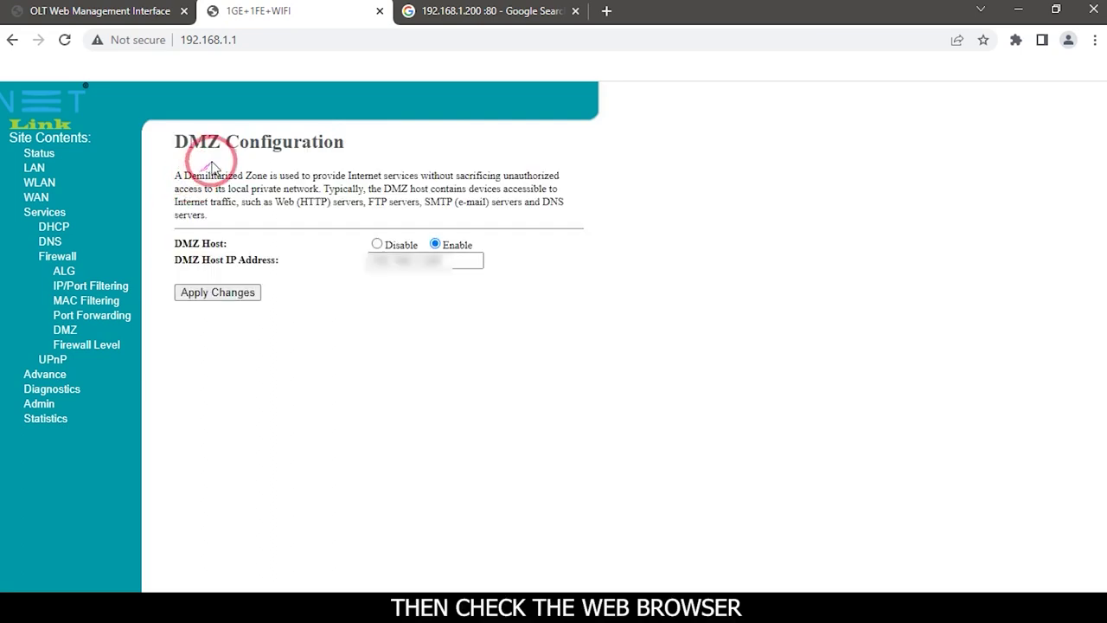
Switch to the third Chrome tab showing Google results for 192.168.1.200 on port 80.
{"action": "left_click", "coordinate": [515, 18]}
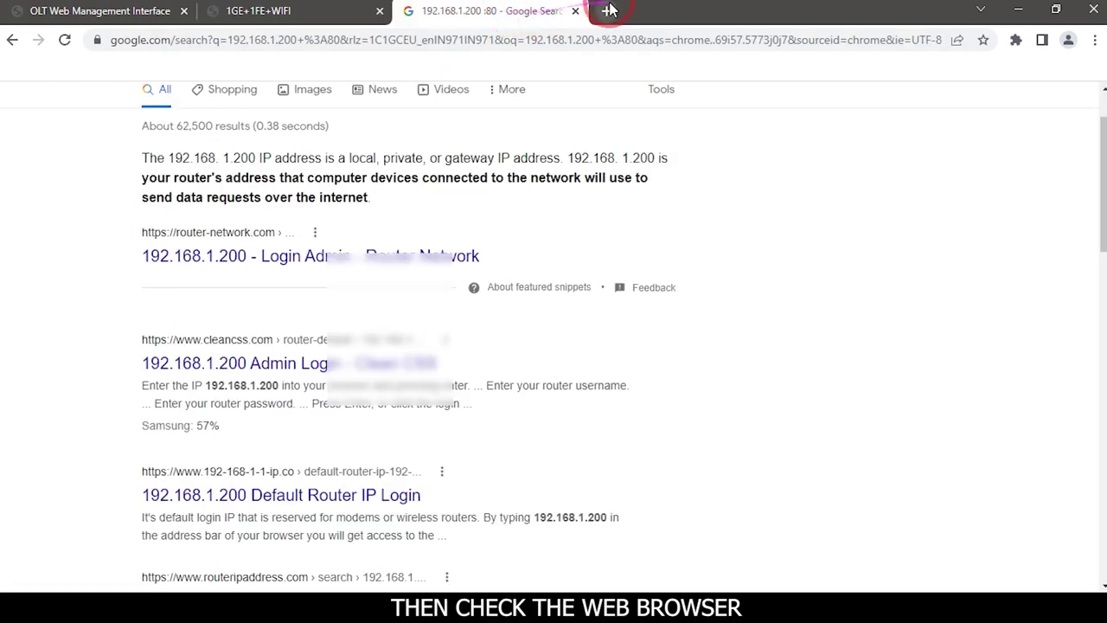